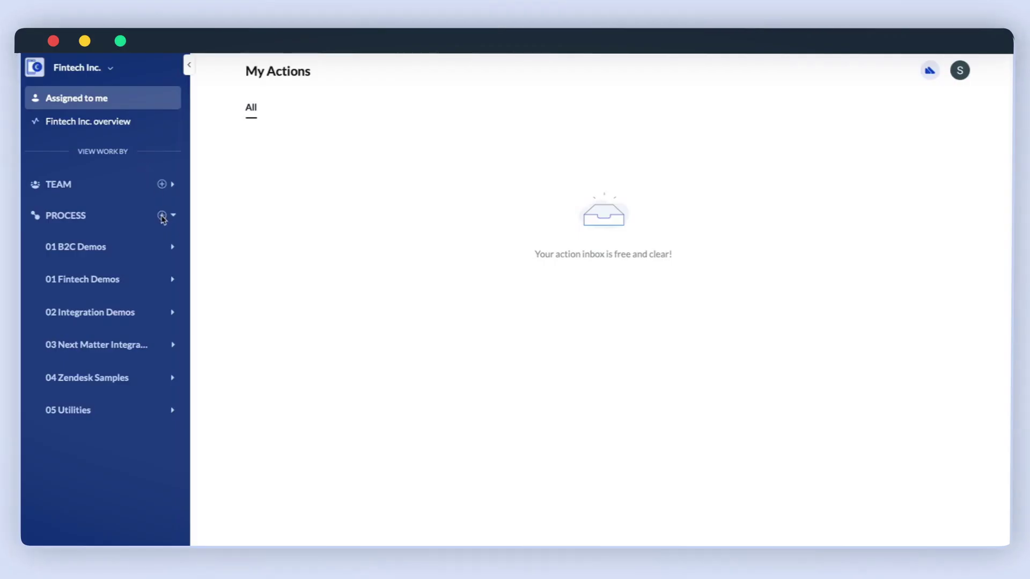
Step: Open the add-process options next to PROCESS in the sidebar
click(162, 218)
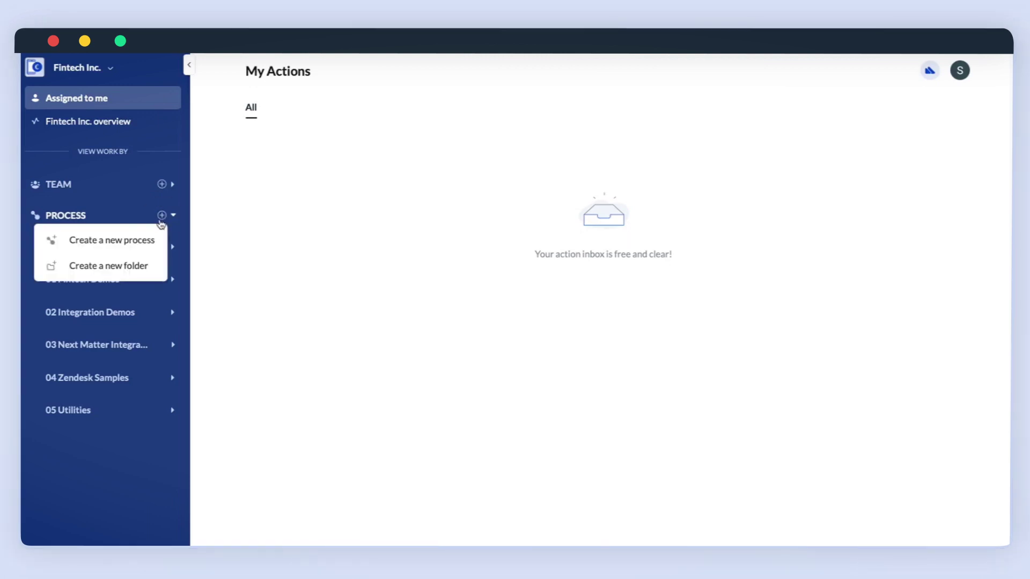
Step: Create a new process titled 'Master Data Change' and open it for editing
click(135, 242)
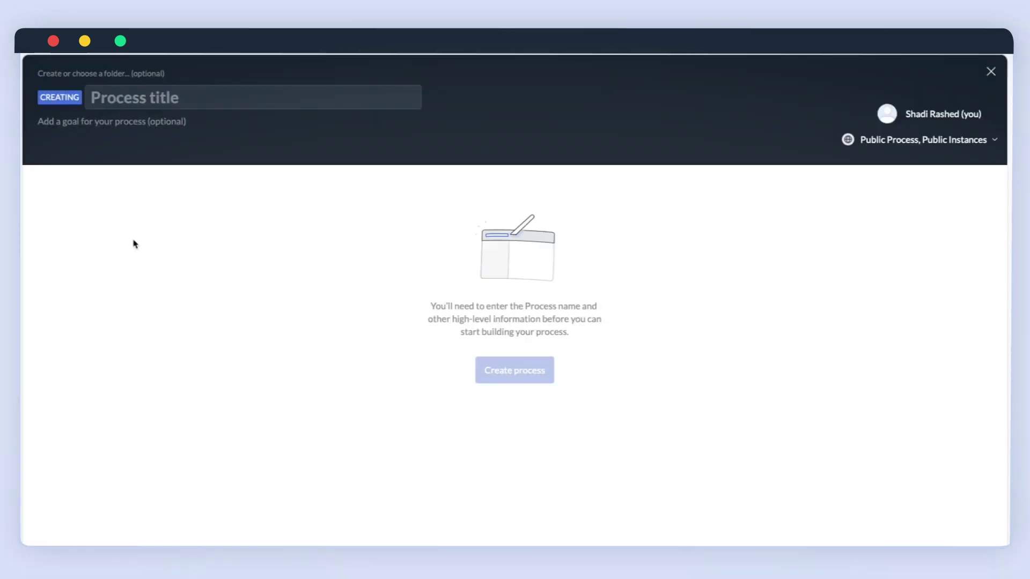
click(139, 101)
text(M)
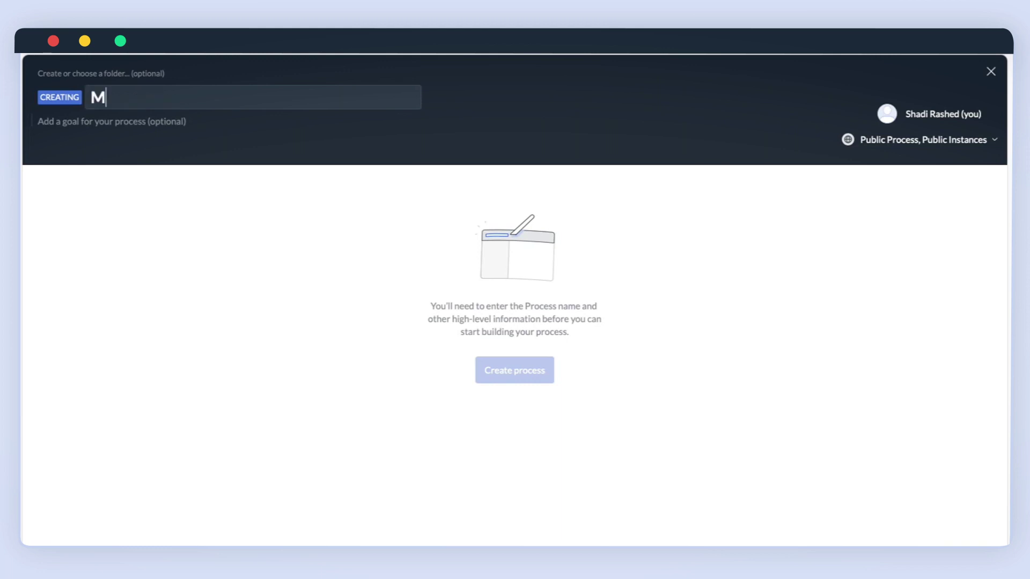
text(aster Data Change)
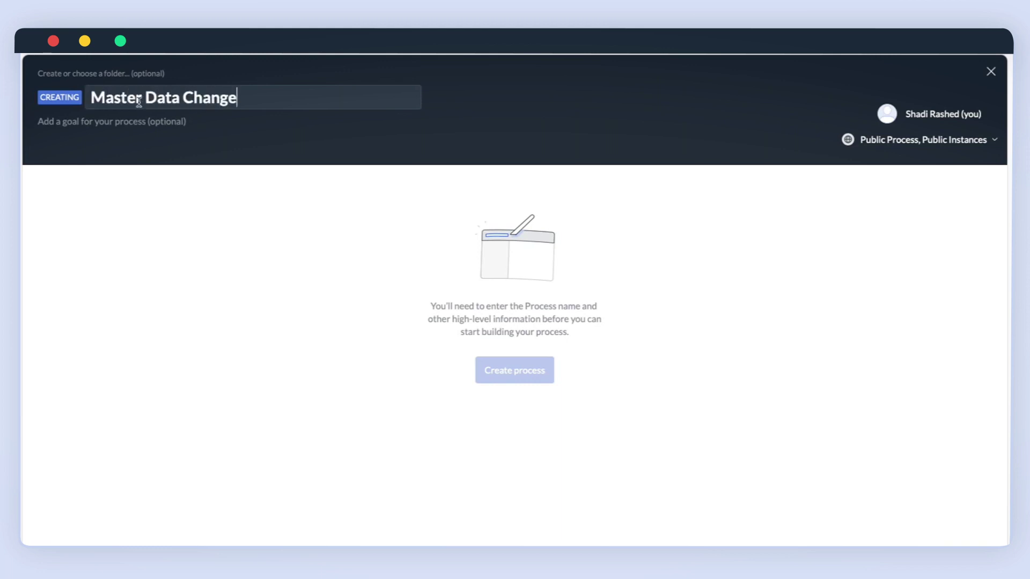
click(506, 375)
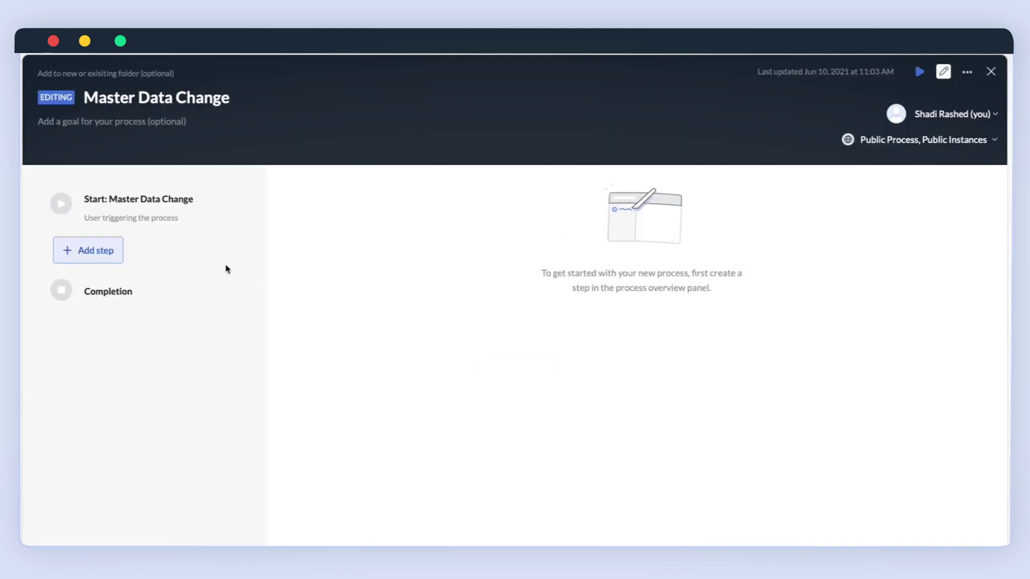
Step: Add an action step 'Provide details of change' assigned to the Customer Support team
click(92, 259)
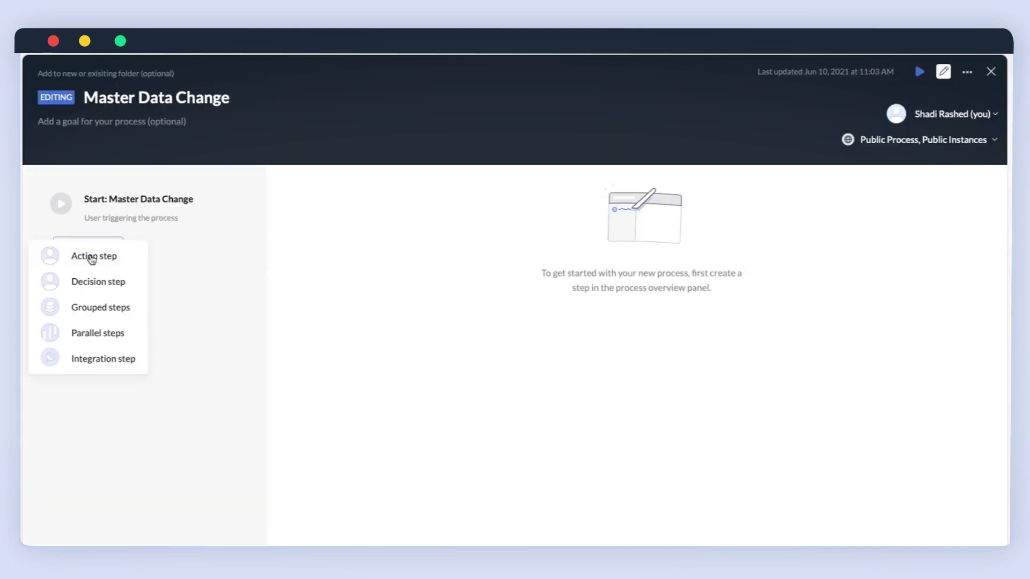
click(85, 258)
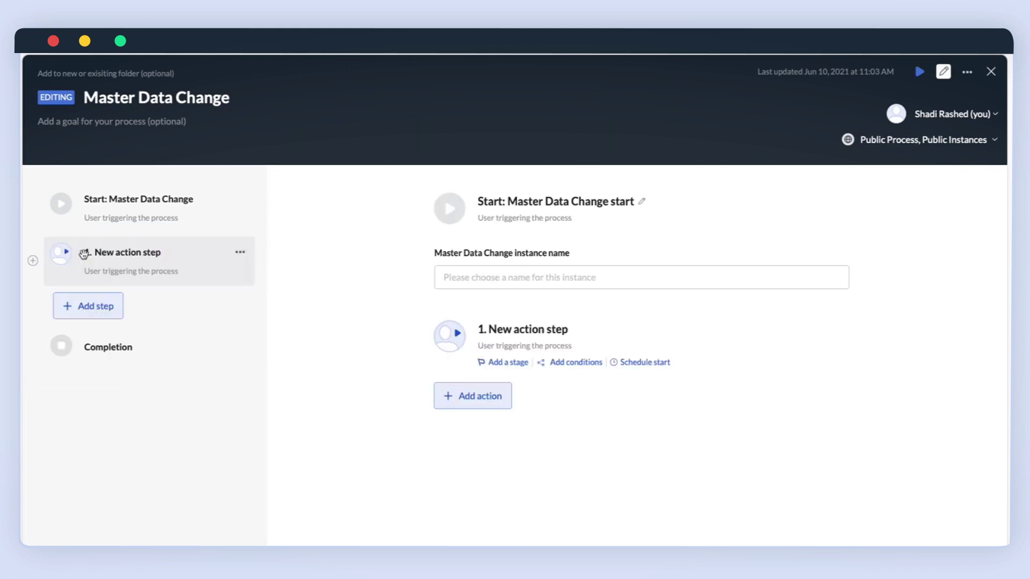
click(122, 258)
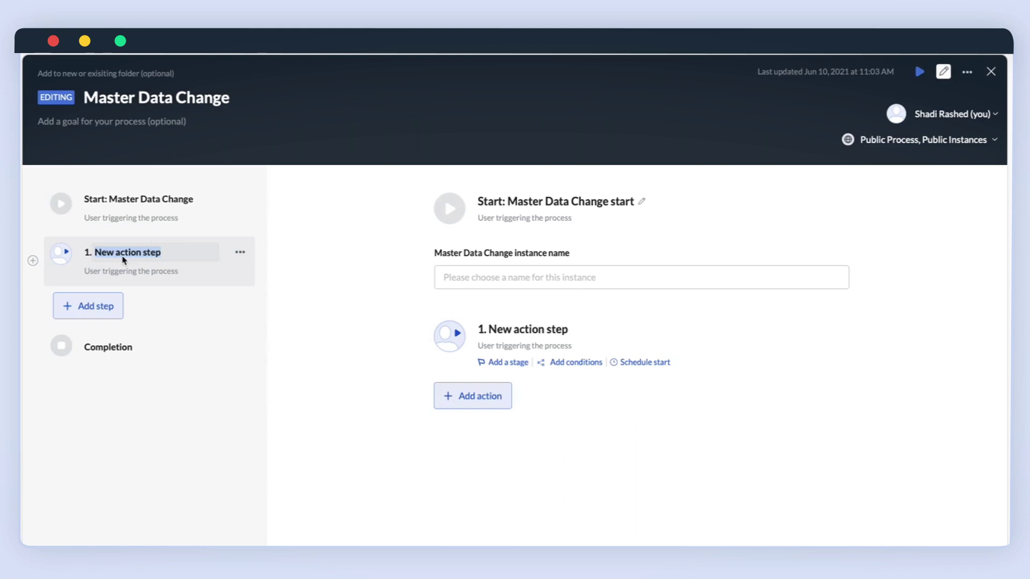
text(Provide details of change)
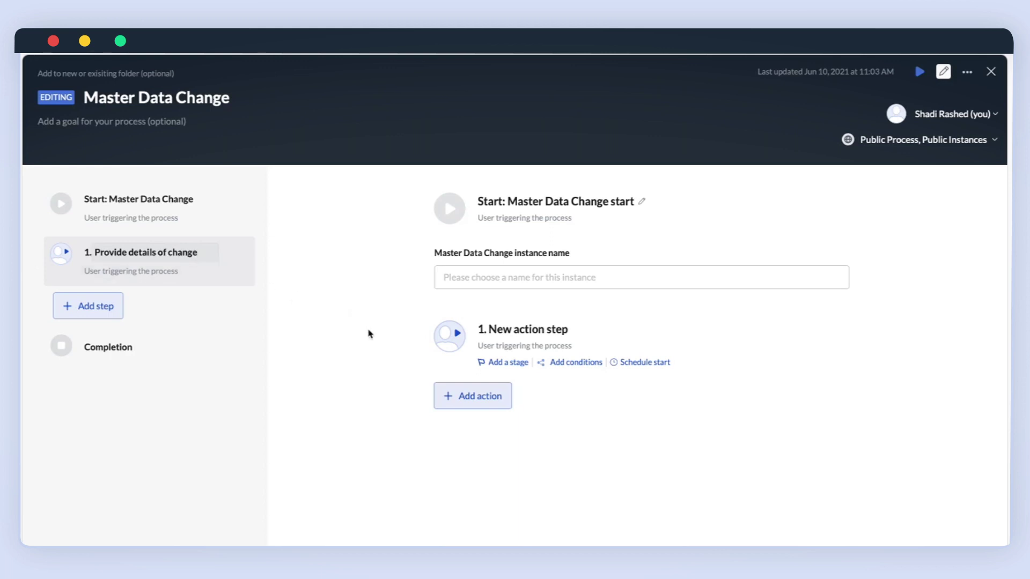
click(206, 274)
click(206, 274)
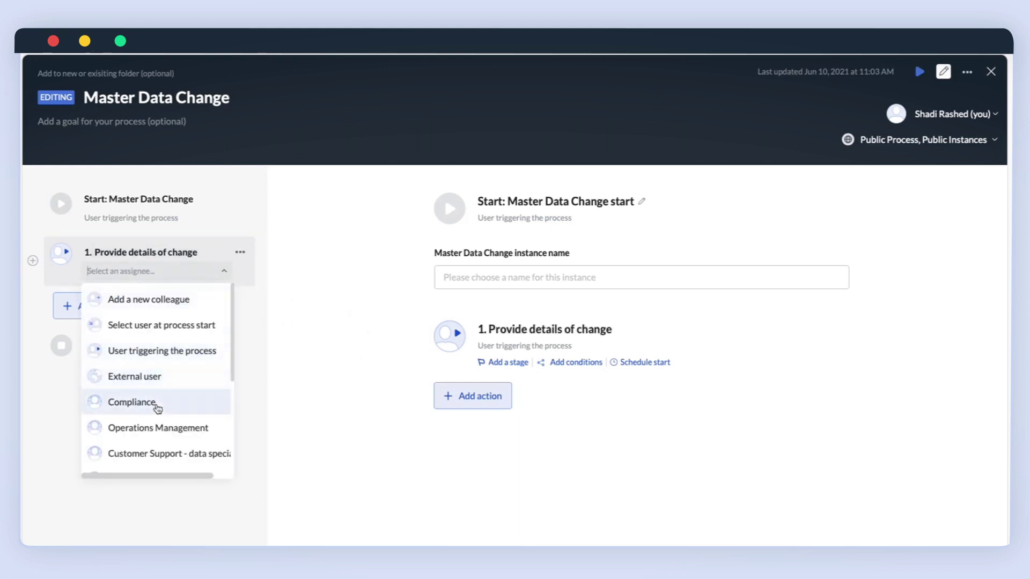
scroll(153, 429, down, 1)
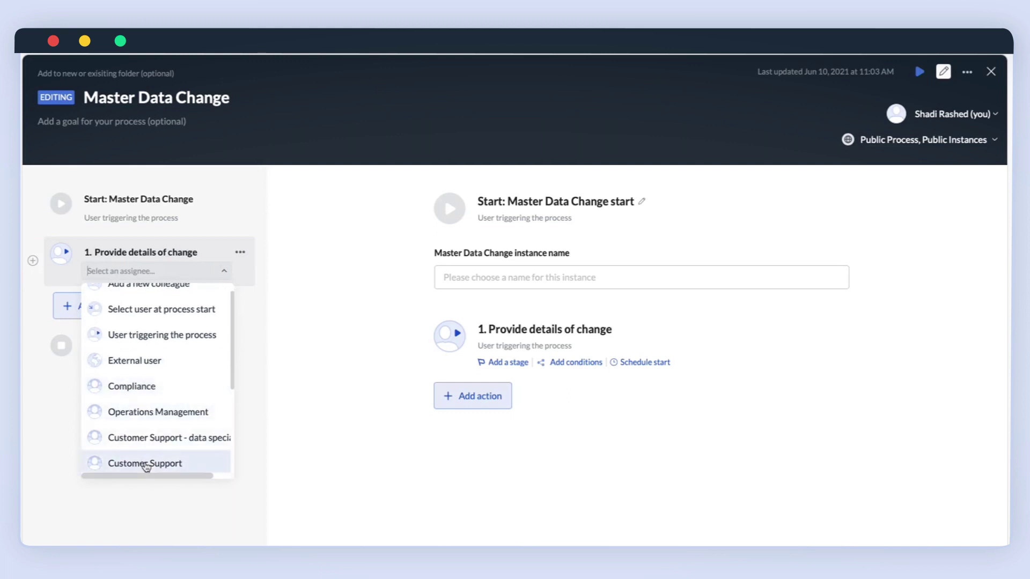
click(145, 463)
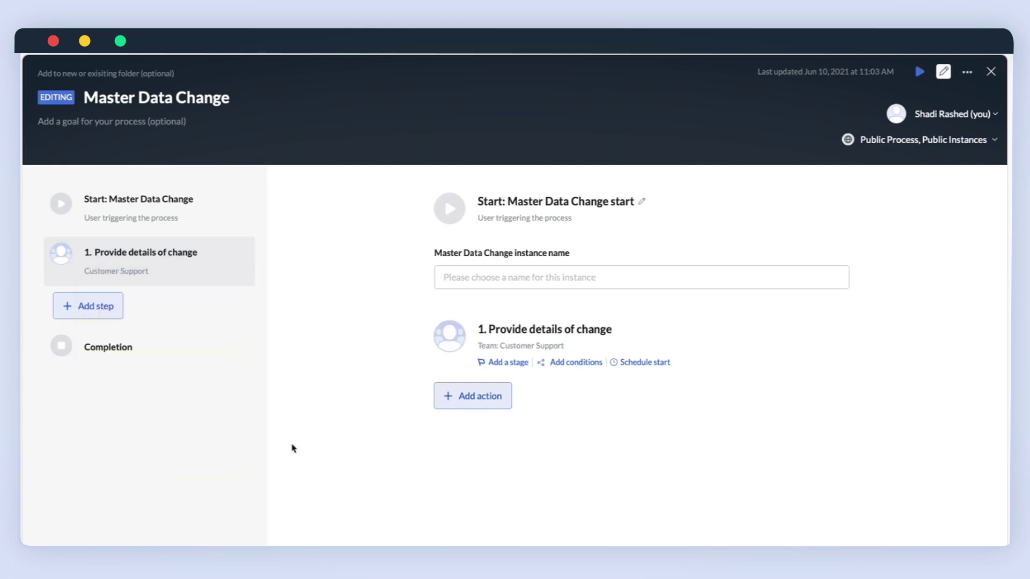
Step: Add a String Input field to the first step
click(471, 403)
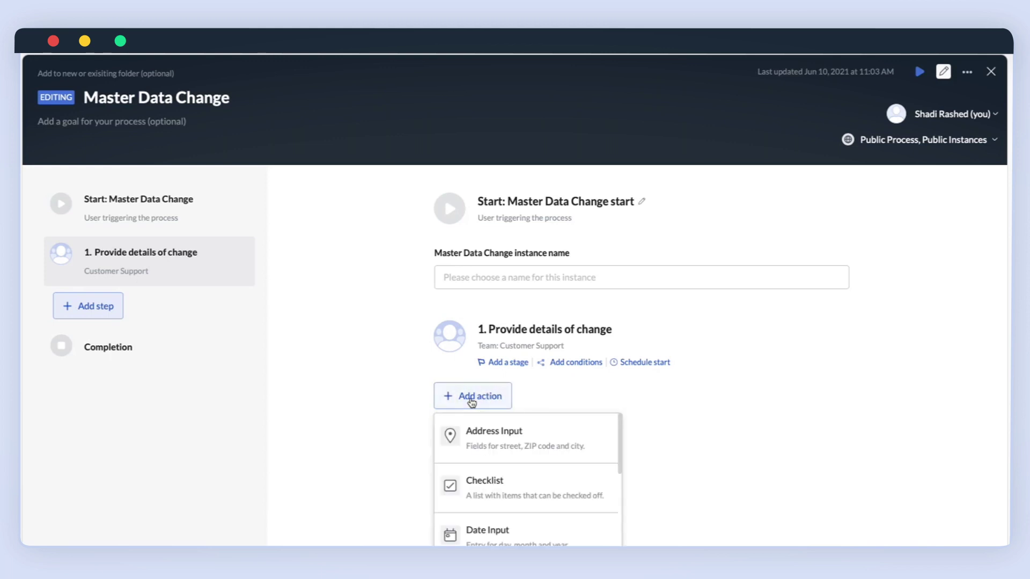
scroll(501, 494, down, 5)
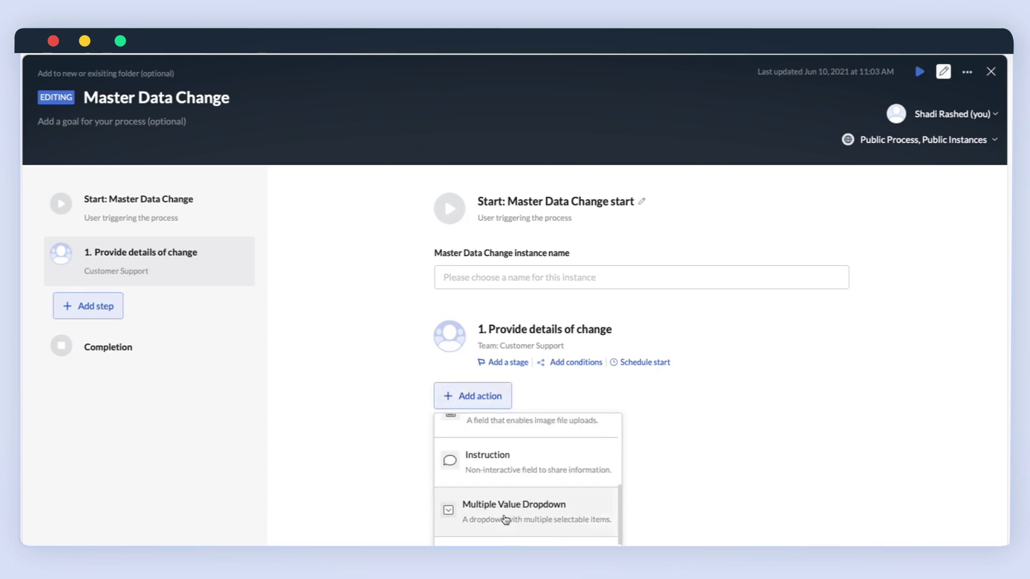
scroll(506, 520, down, 4)
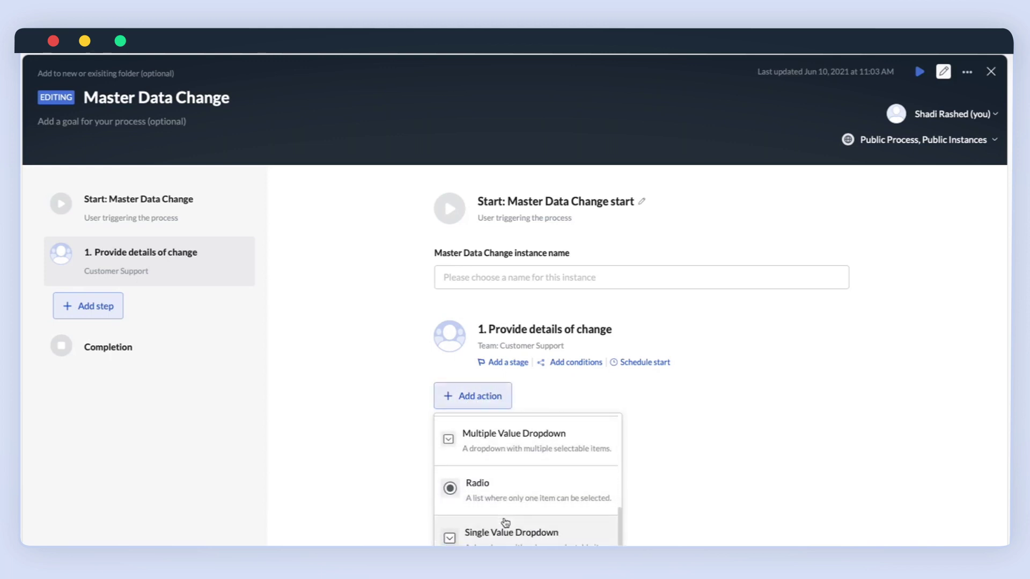
scroll(505, 520, down, 2)
click(502, 542)
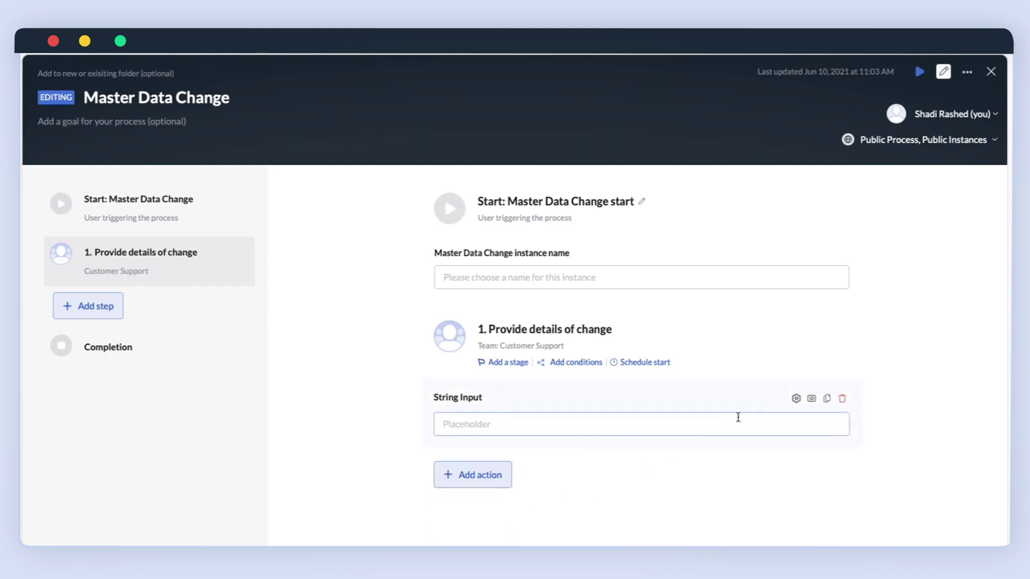
Step: Set the field's label to 'customer id' and placeholder to 'enter customer id', numbers only, and save
click(795, 400)
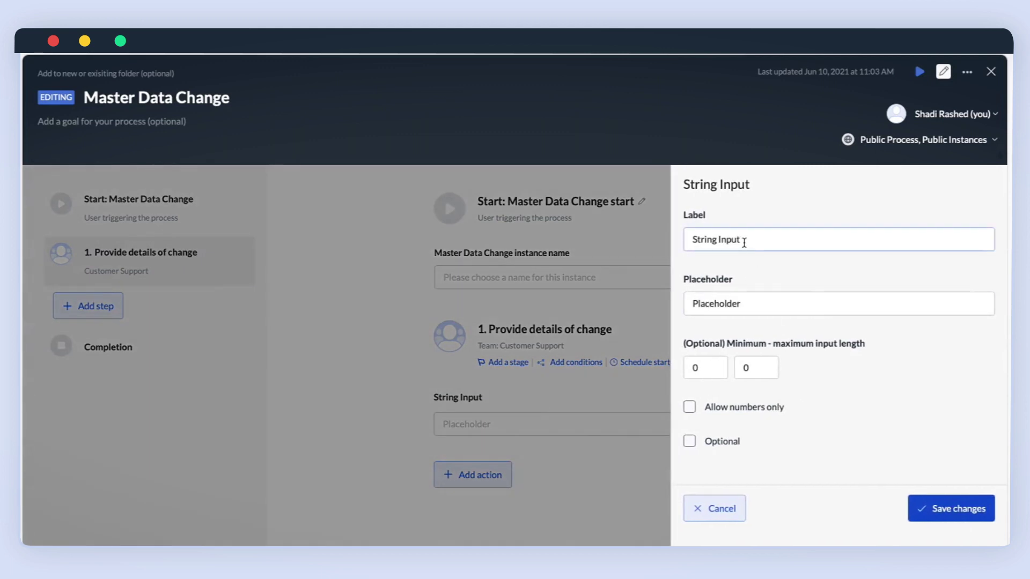
drag(744, 242, 692, 241)
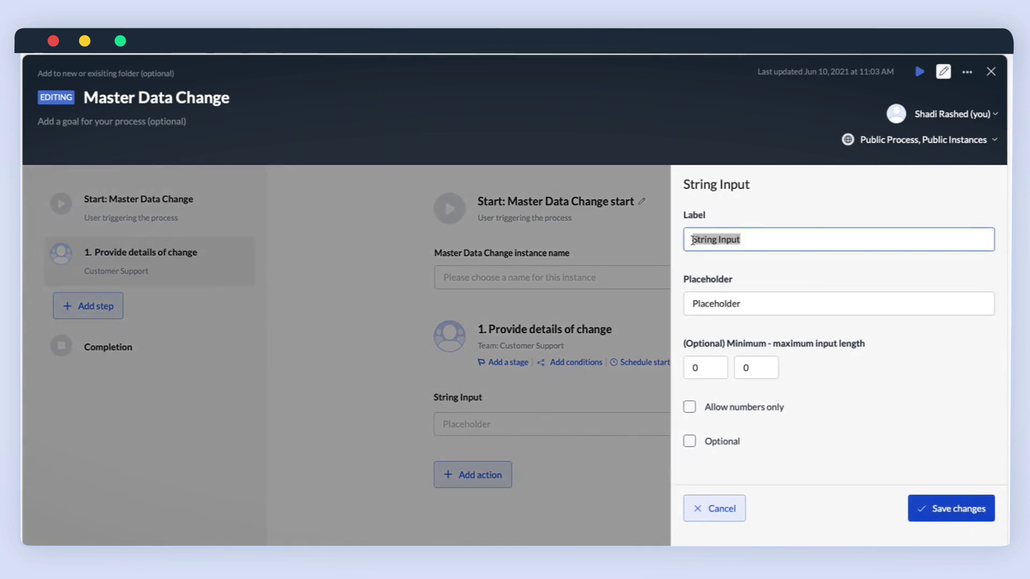
text(customer id)
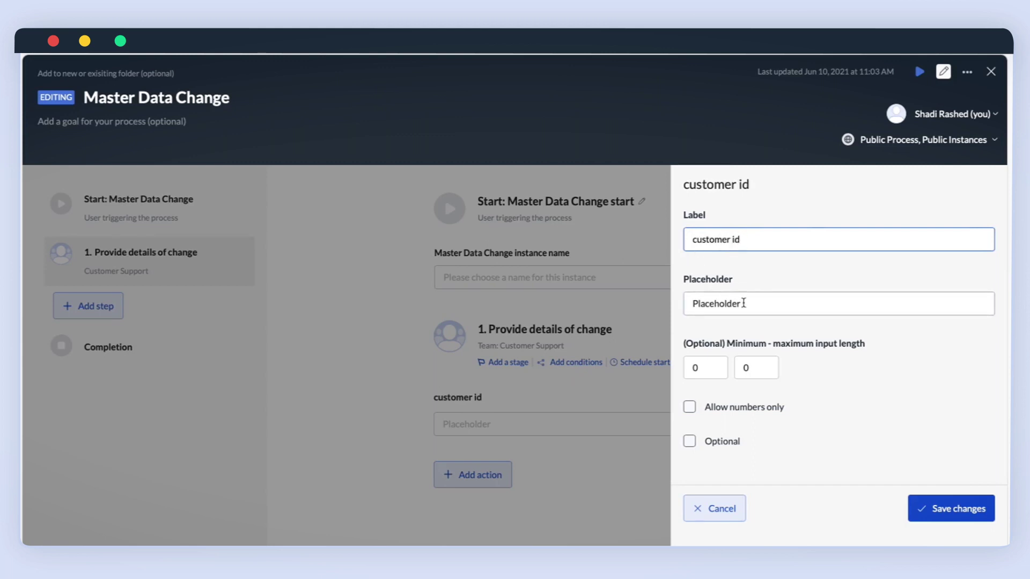
drag(743, 304, 691, 302)
text(enter customer id)
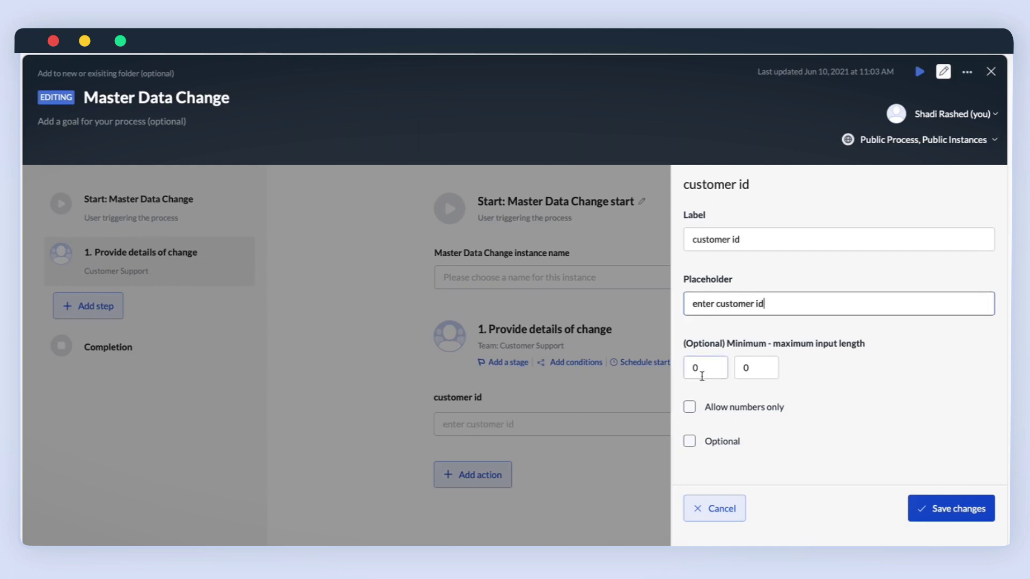
click(690, 407)
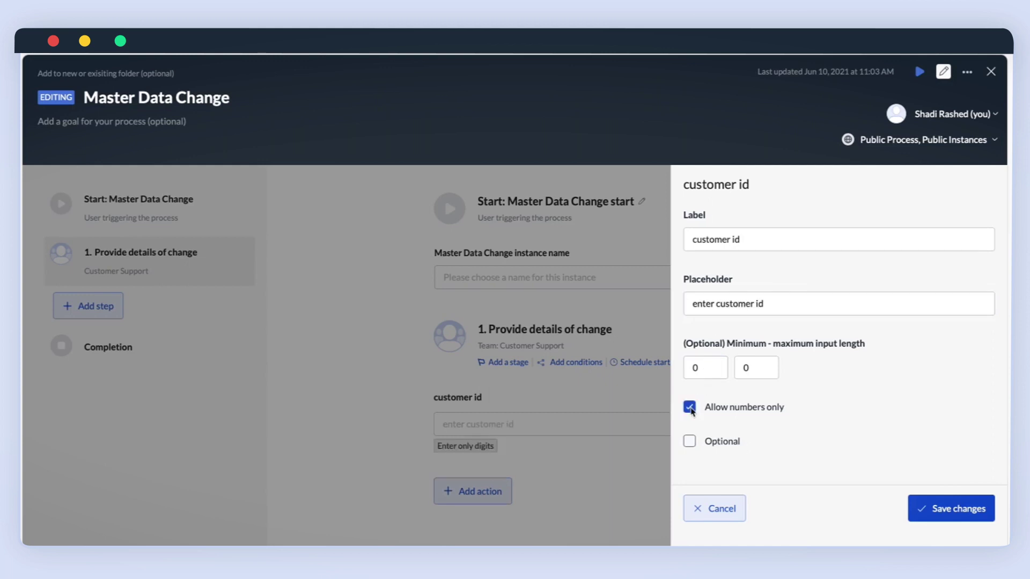
click(920, 506)
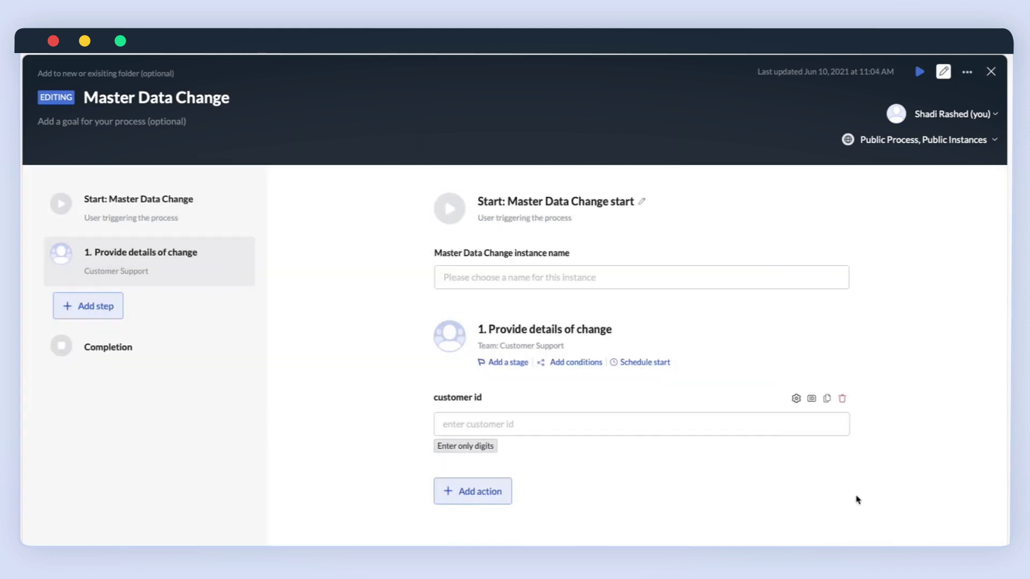
Step: Add an Address Input field labelled 'new address' below customer id and save it
click(486, 494)
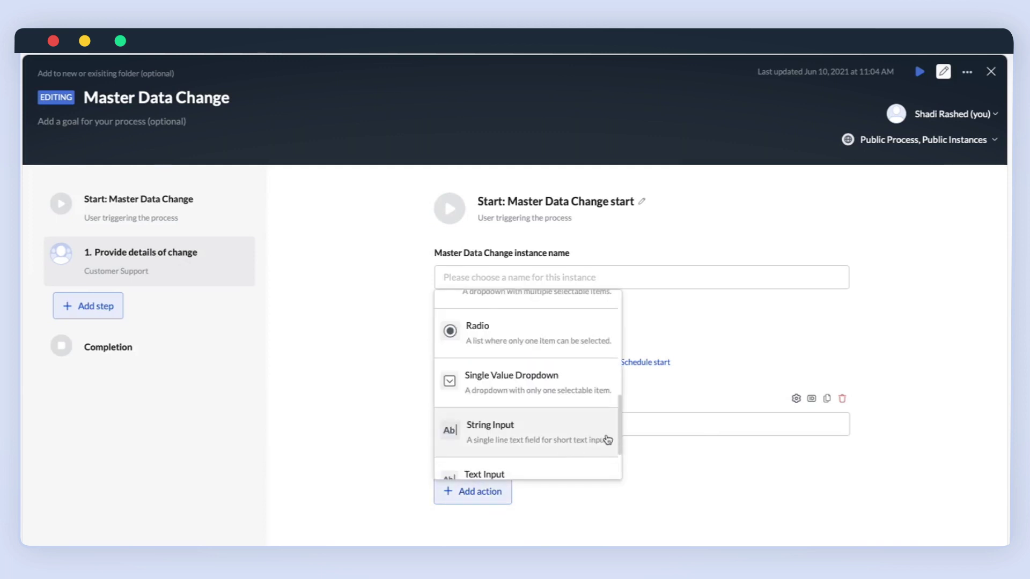
drag(620, 430, 609, 322)
click(547, 318)
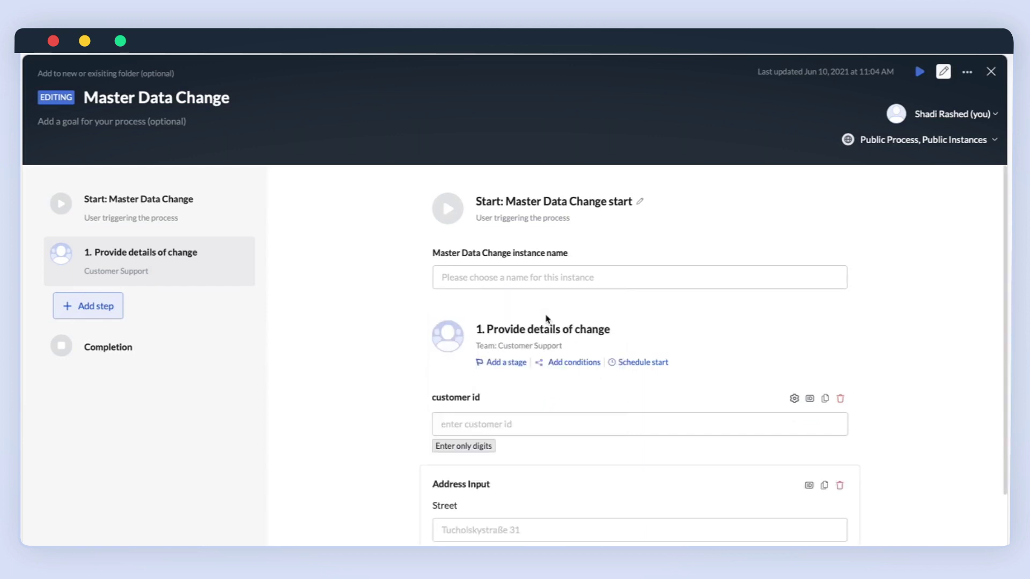
click(794, 485)
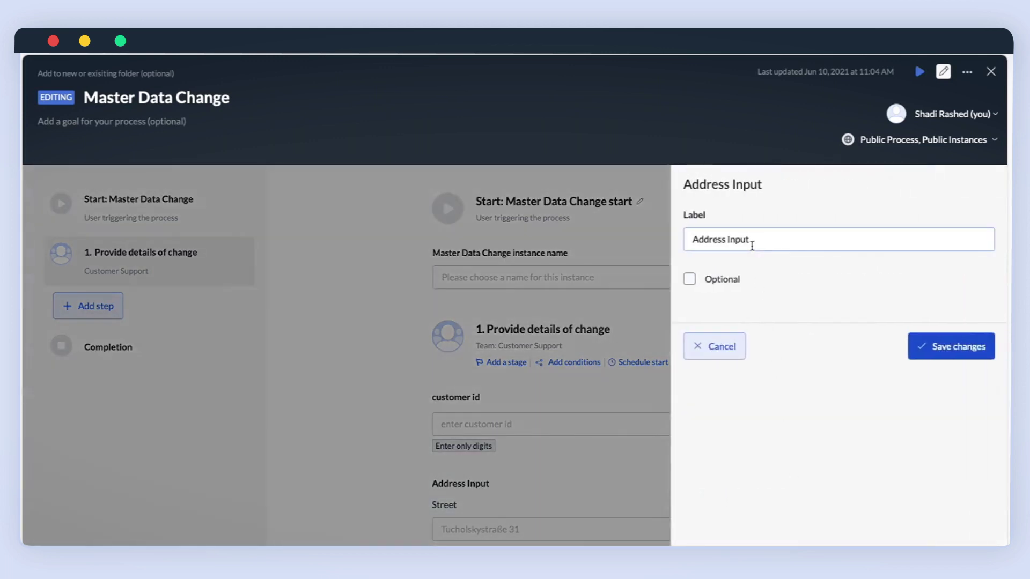
drag(750, 239, 689, 243)
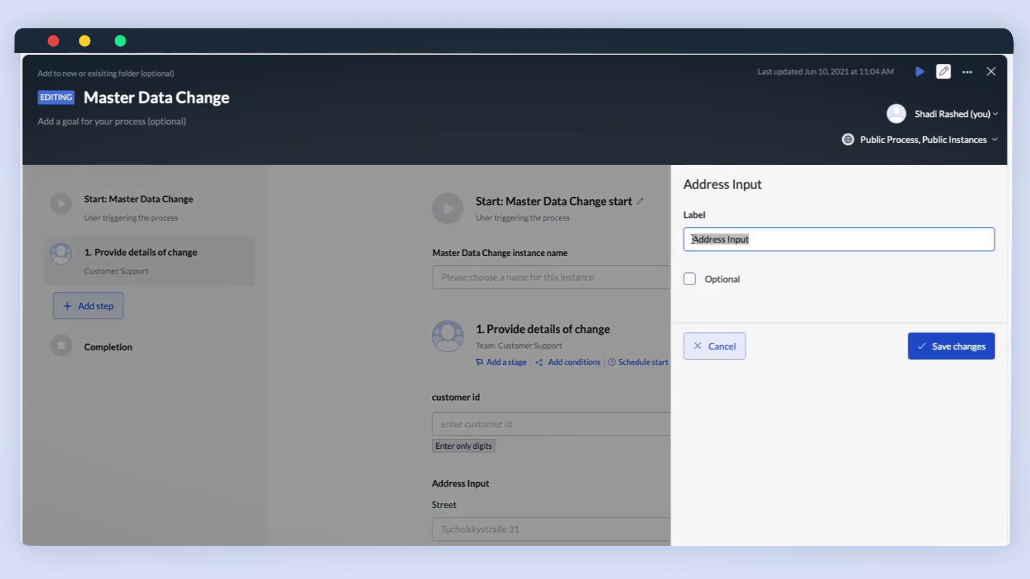
text(new address)
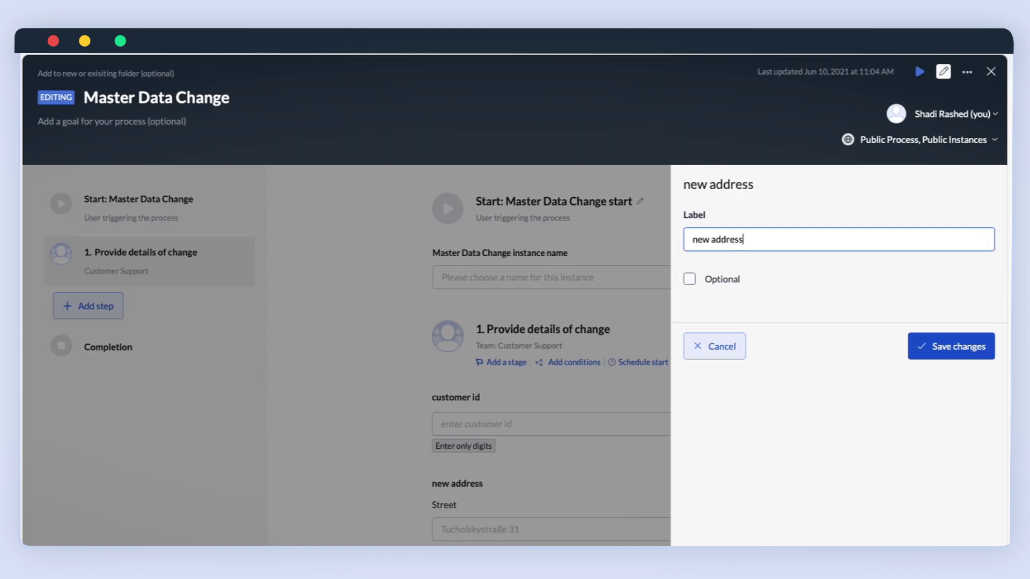
click(913, 347)
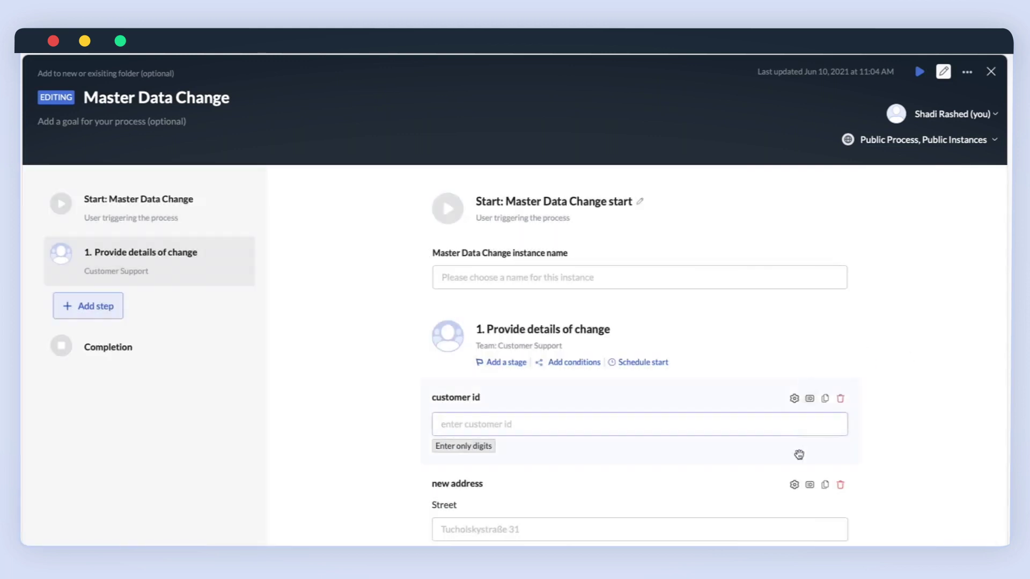
scroll(803, 466, down, 1)
scroll(803, 466, down, 3)
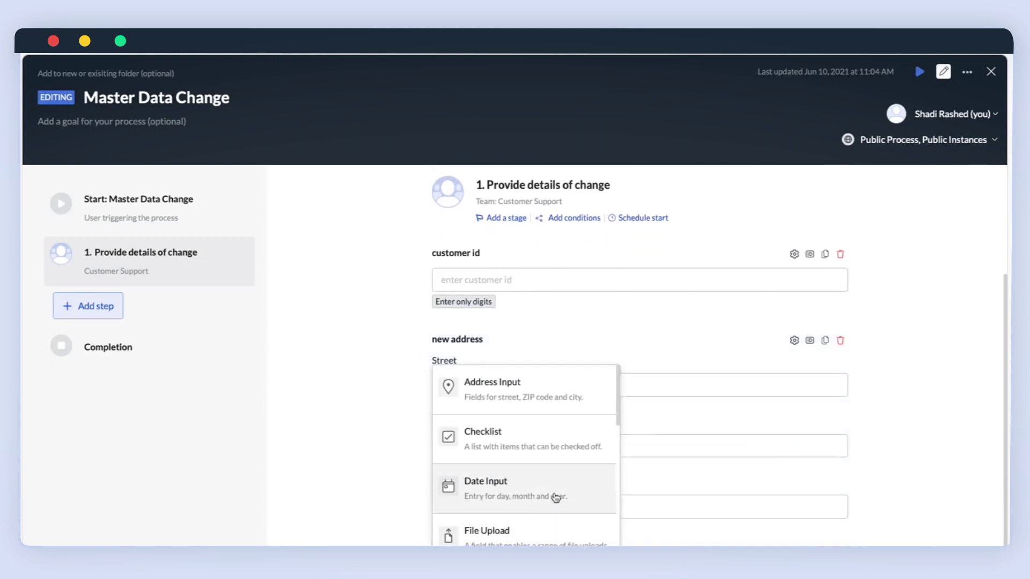
Step: Add an Image Upload field labelled 'Proof of address' below the address field and save it
drag(616, 417, 614, 451)
click(543, 501)
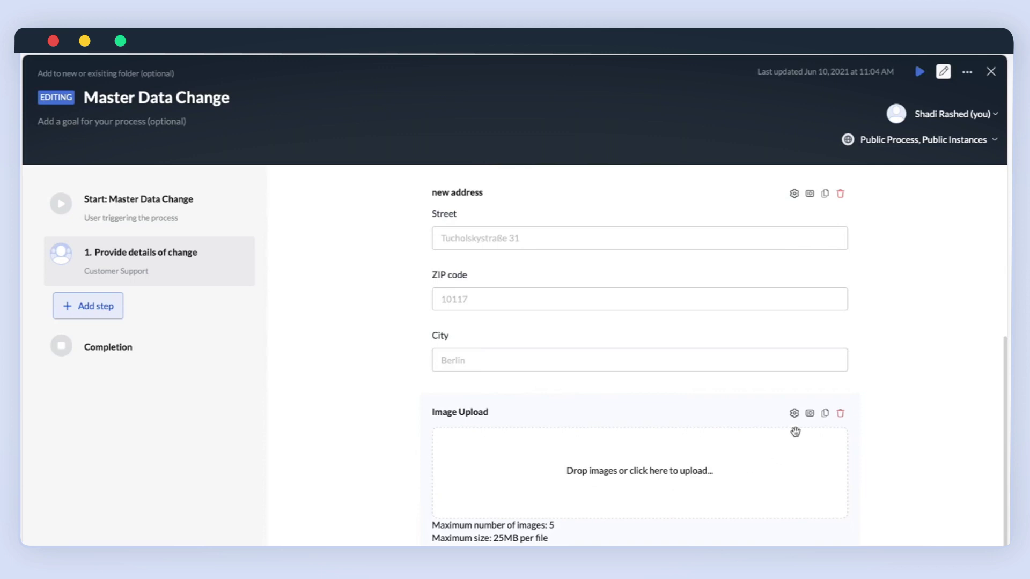
click(794, 413)
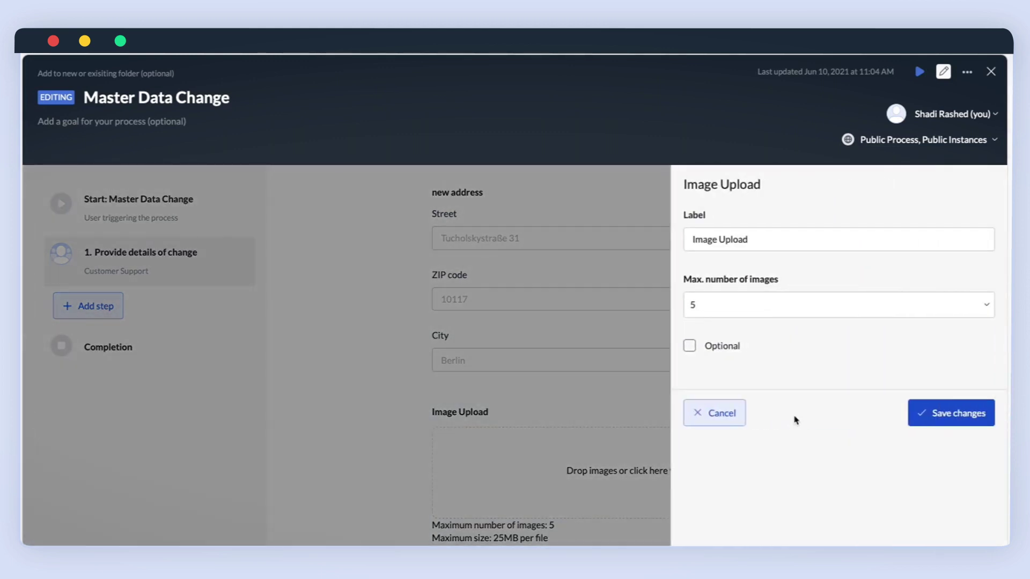
click(758, 240)
drag(759, 239, 695, 236)
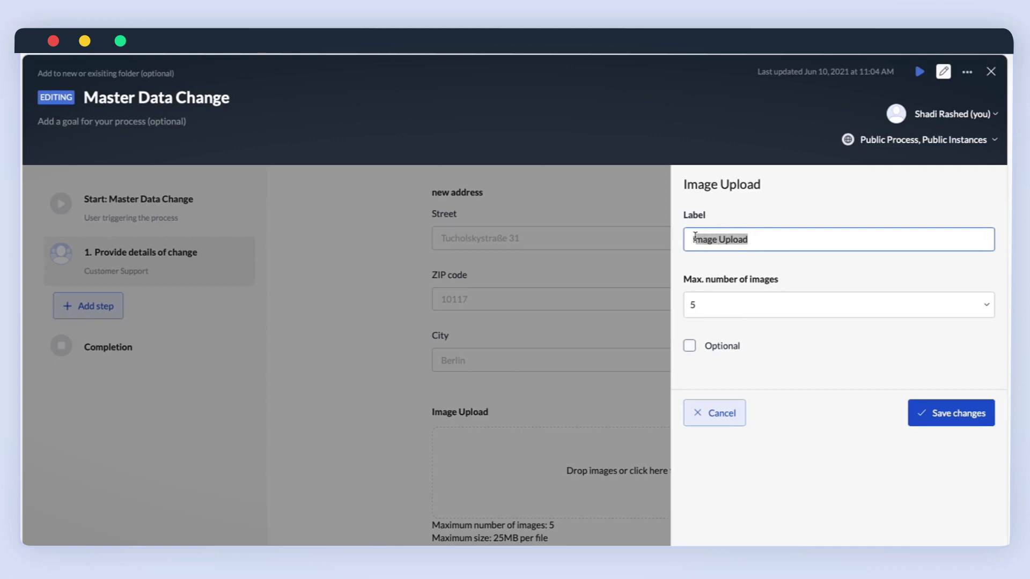
text(Proof a)
key(BackSpace)
key(BackSpace)
key(BackSpace)
key(BackSpace)
key(BackSpace)
key(BackSpace)
key(BackSpace)
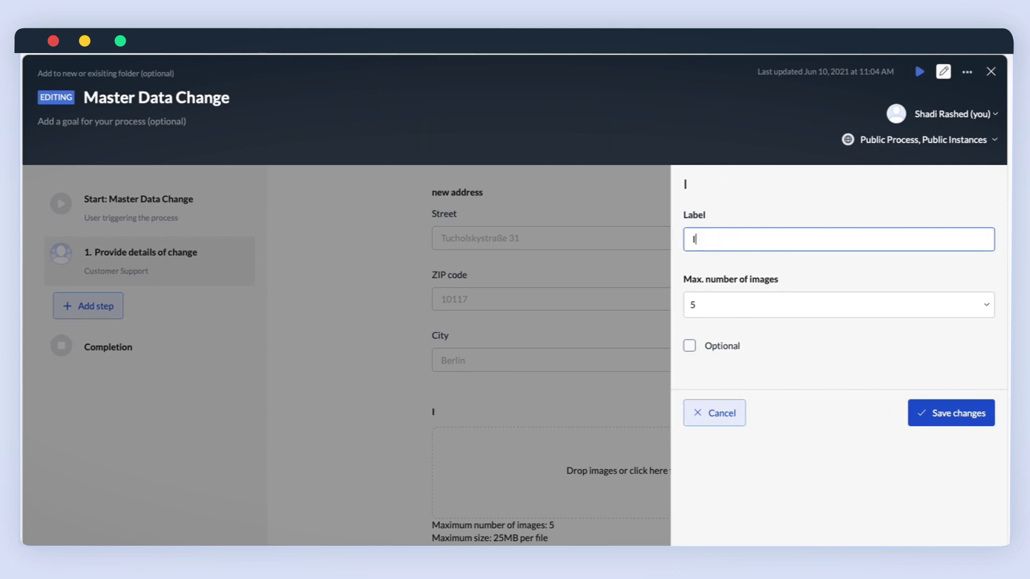
key(BackSpace)
text(Proof of address)
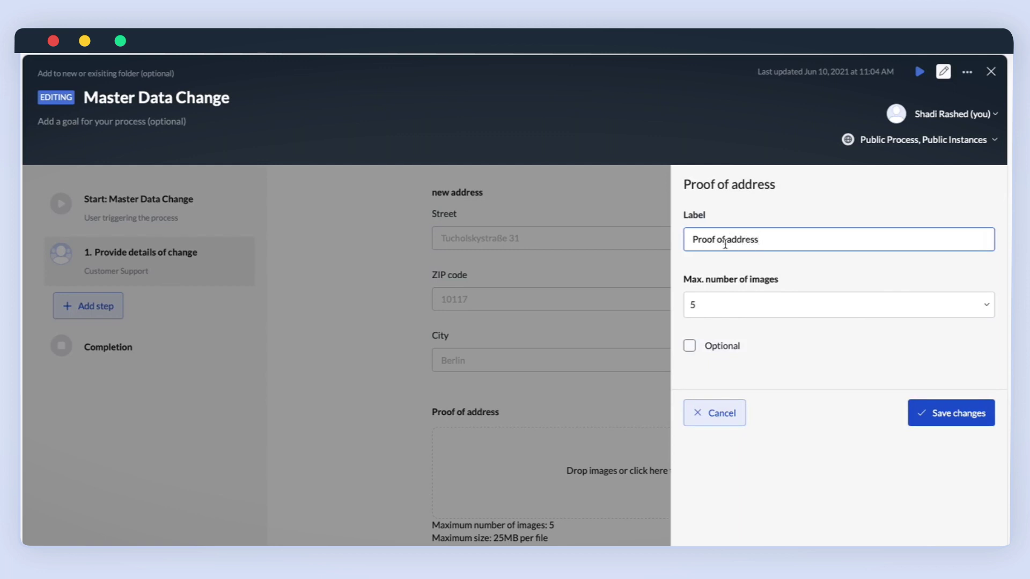
click(942, 413)
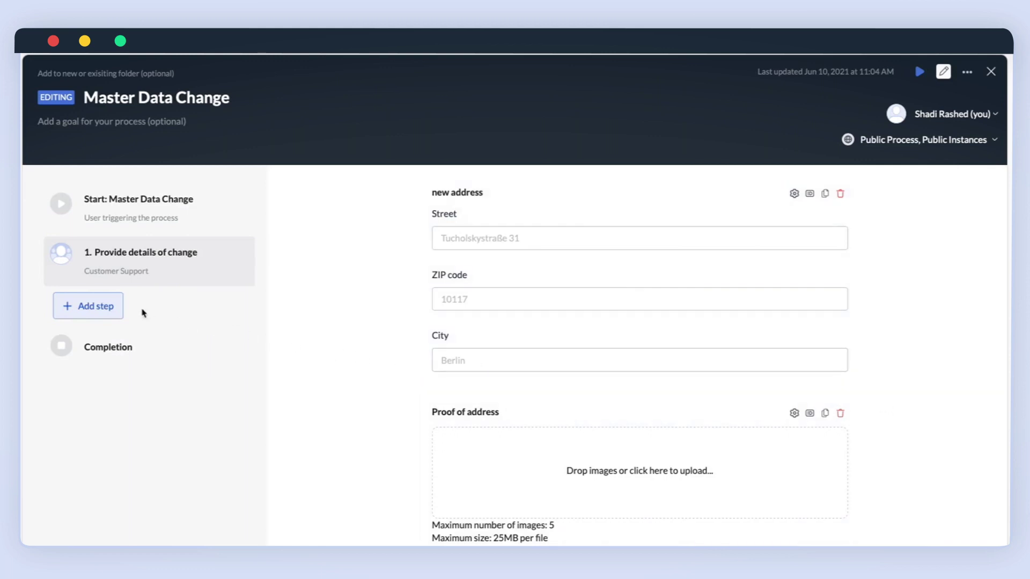
Step: Add a second action step 'Change master data' assigned to Customer Support - data specialists
click(109, 309)
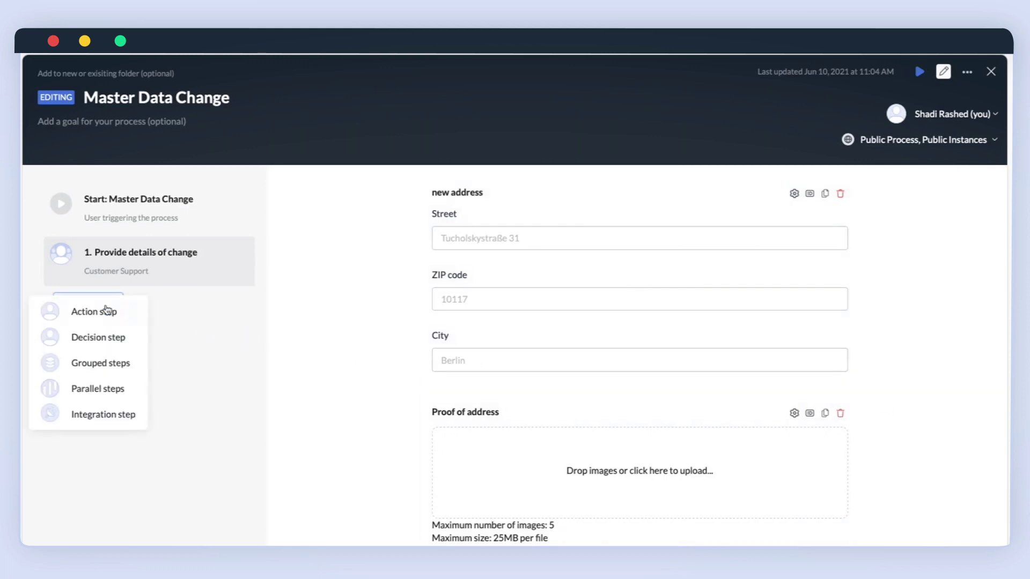
click(101, 312)
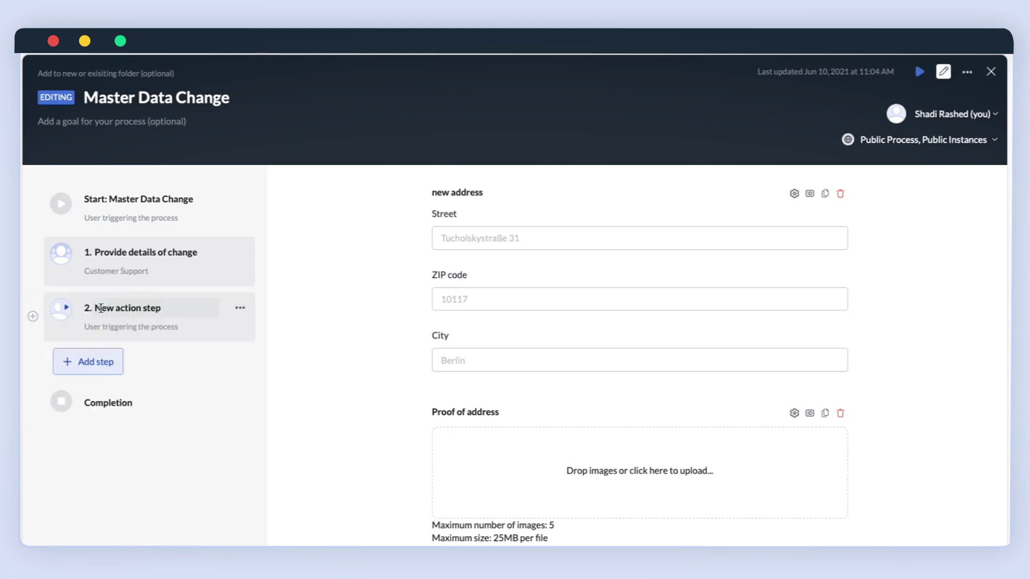
drag(161, 307, 85, 307)
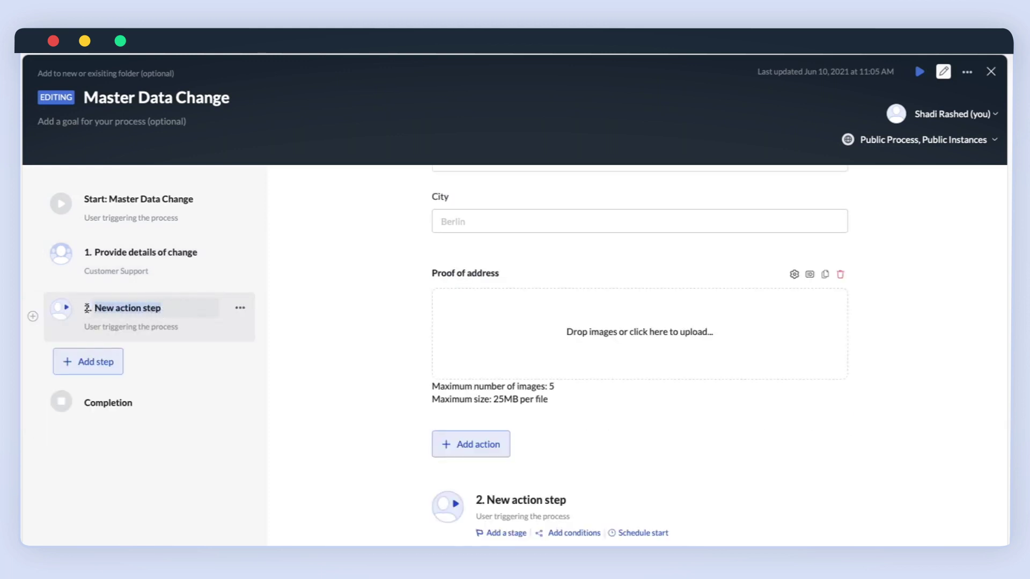
text(Change master data)
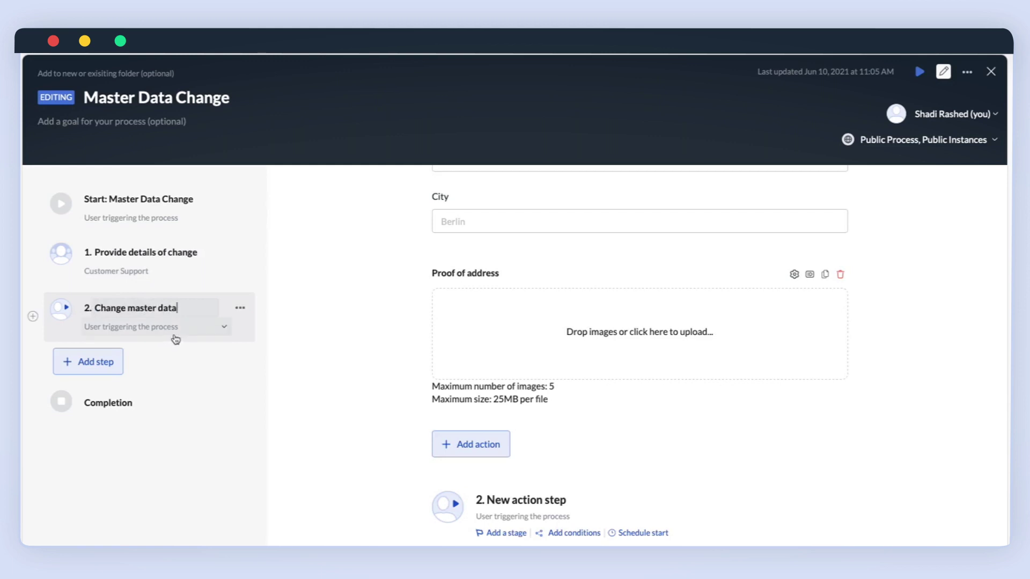
click(225, 329)
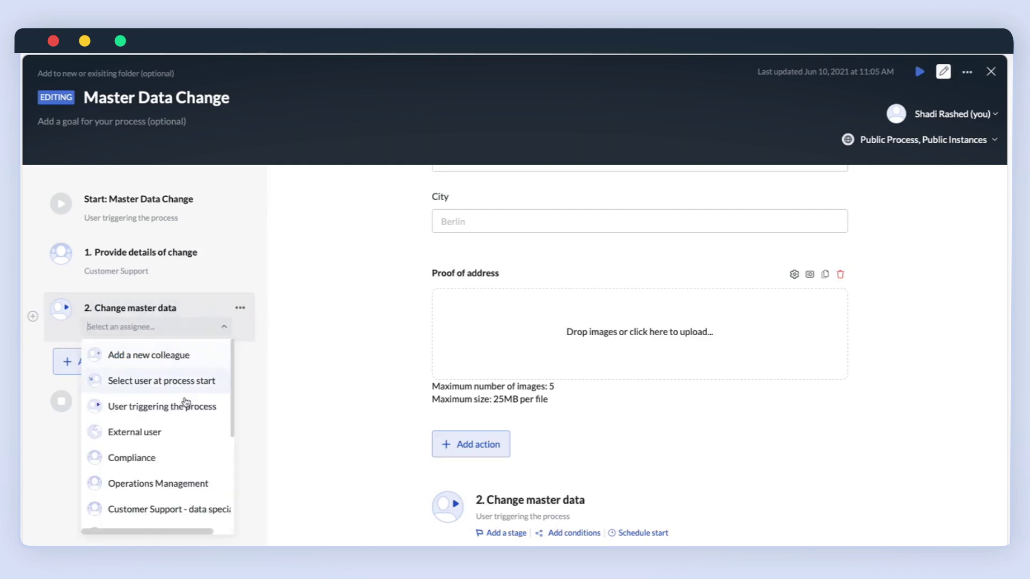
click(169, 509)
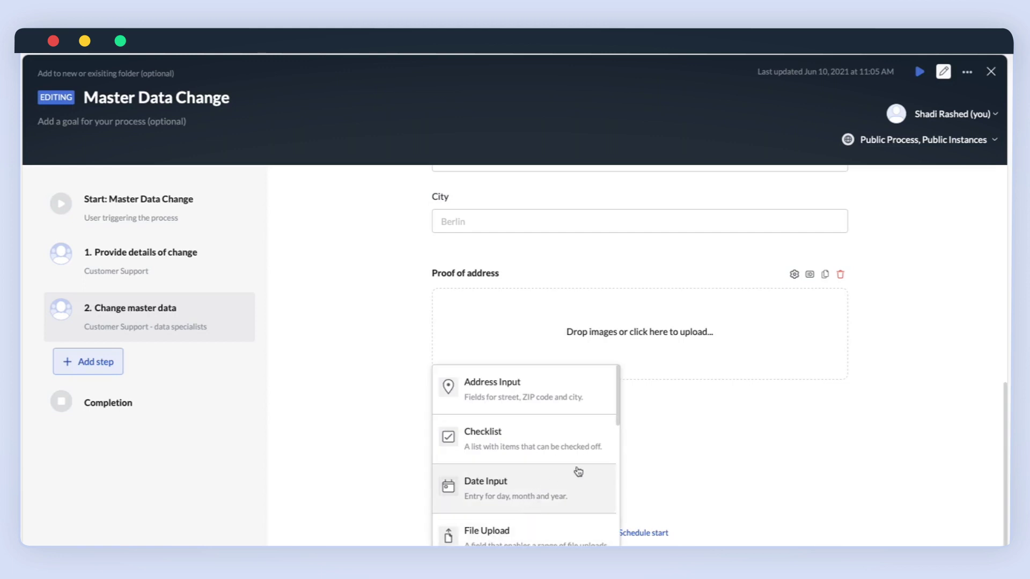
Step: Add a Simple Instruction to step 2 reading 'access CRM under this link to change data'
drag(617, 413, 616, 469)
click(548, 476)
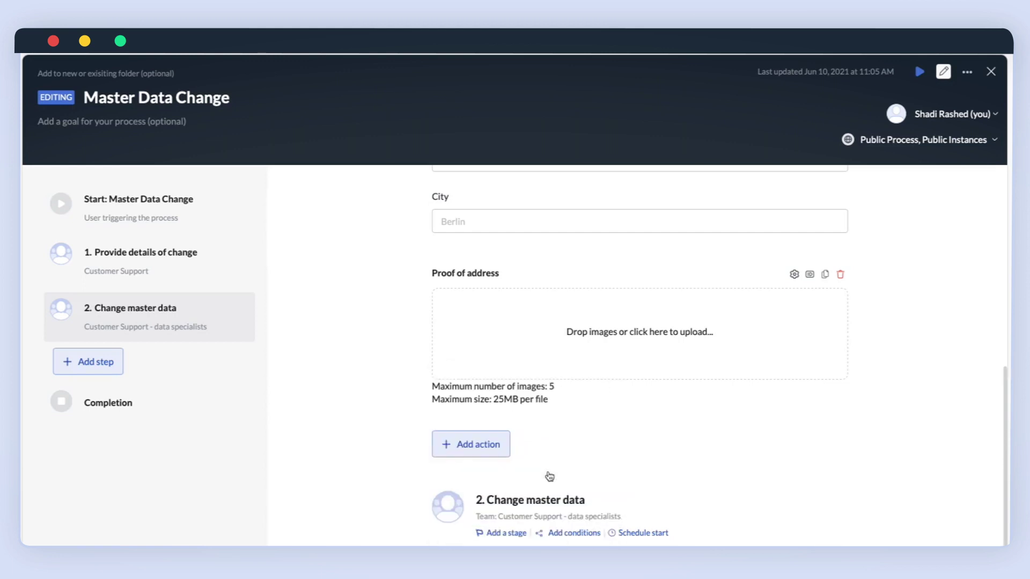
scroll(566, 479, down, 2)
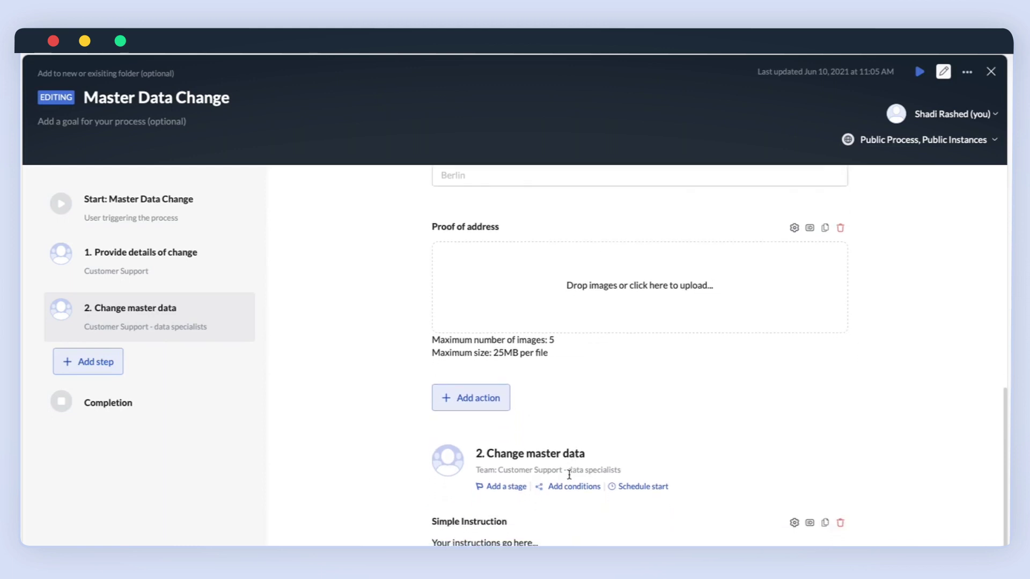
click(794, 522)
drag(806, 306, 696, 302)
text(Y)
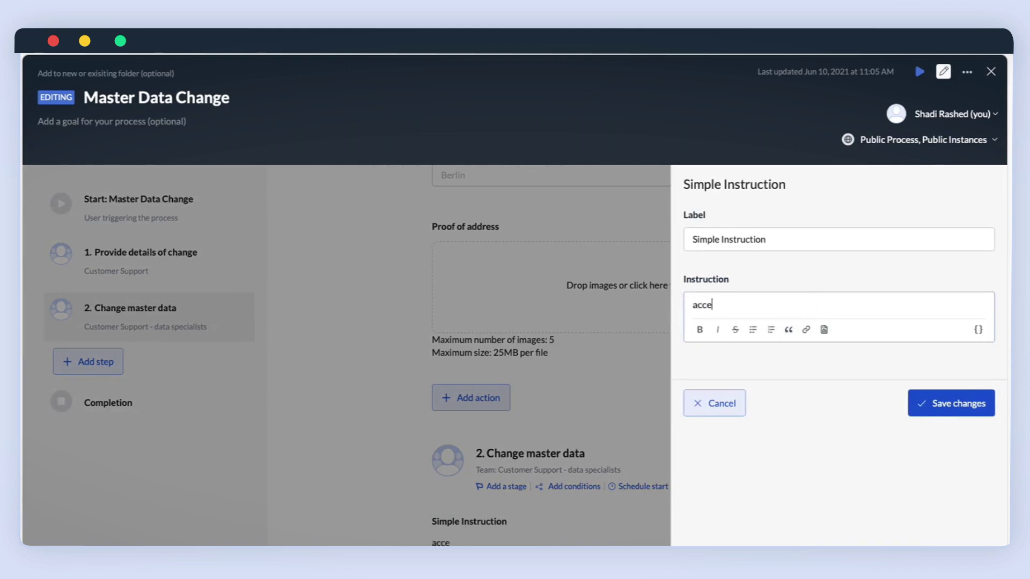
text(ccess CRM und)
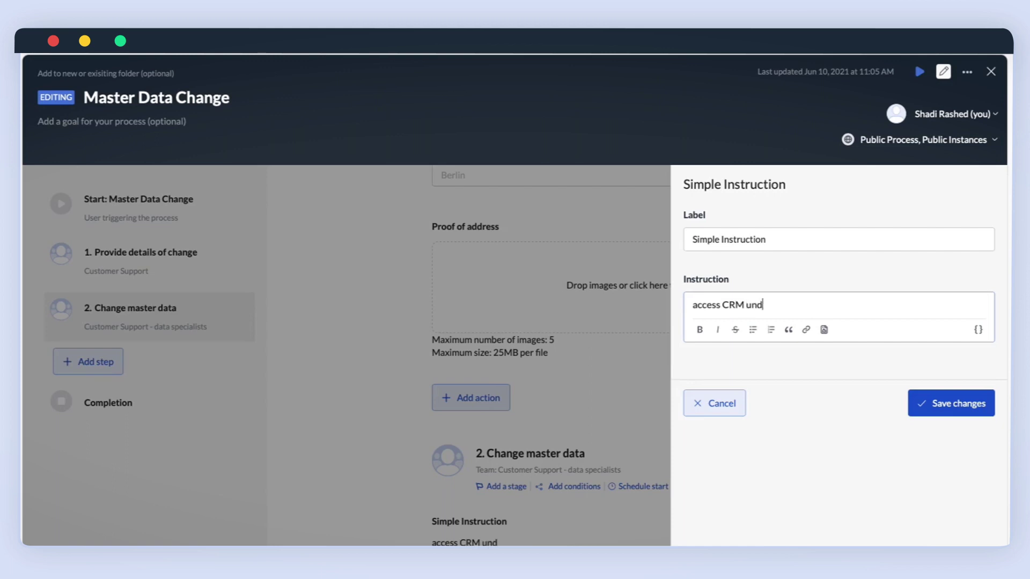
text(er this link to change data)
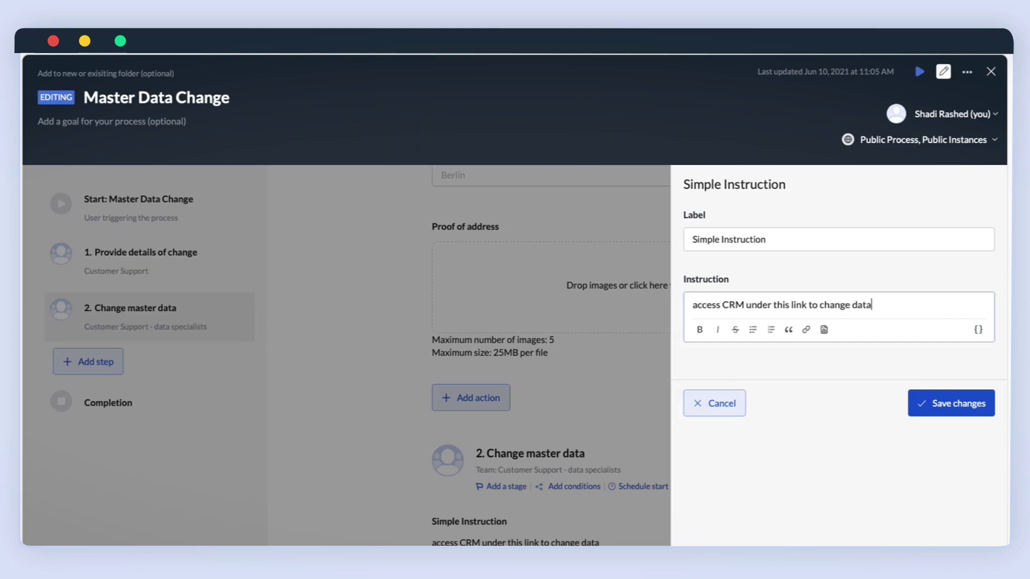
click(806, 331)
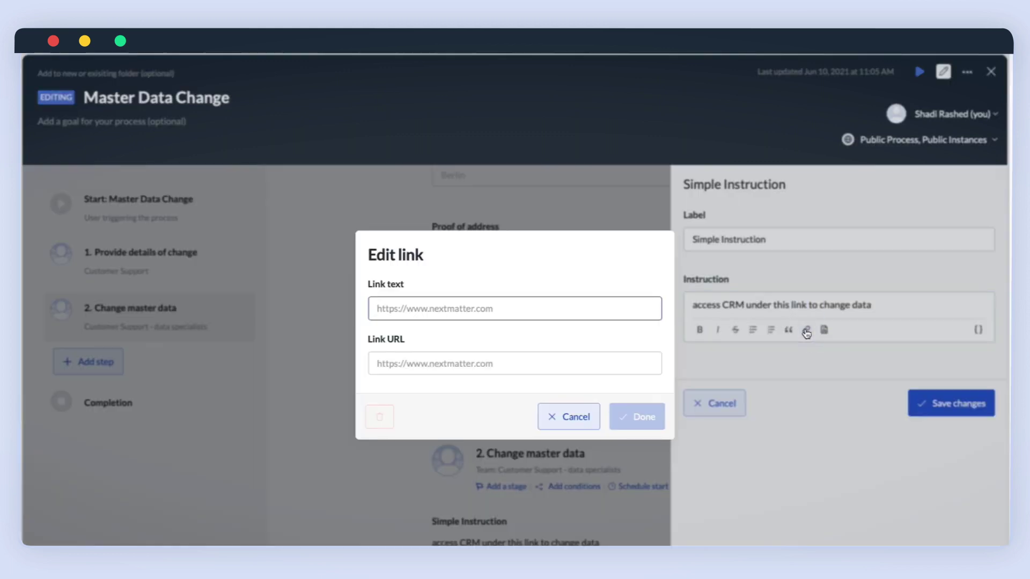
click(512, 315)
text(https://example.com)
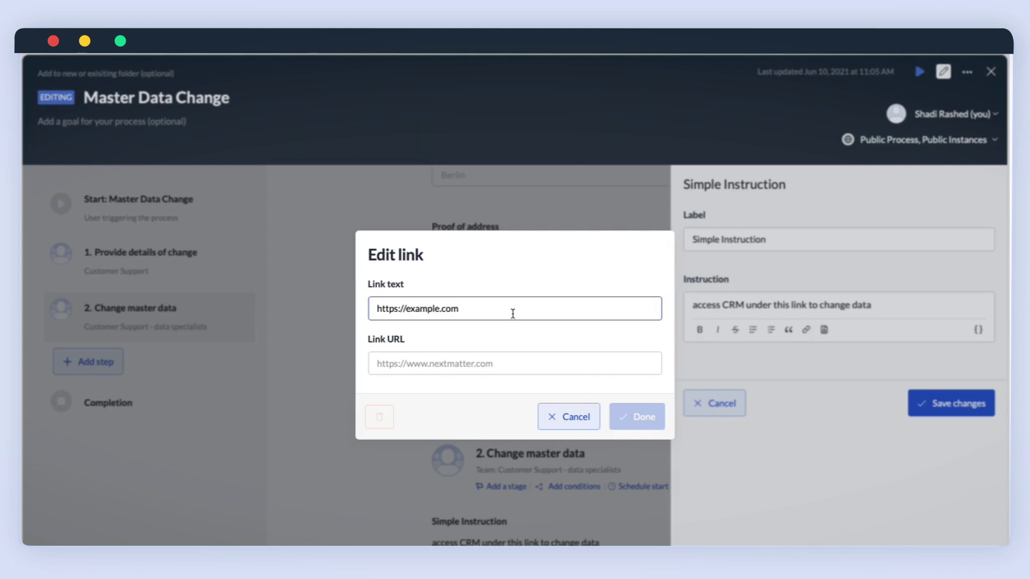
drag(513, 314, 363, 308)
key(ctrl+c)
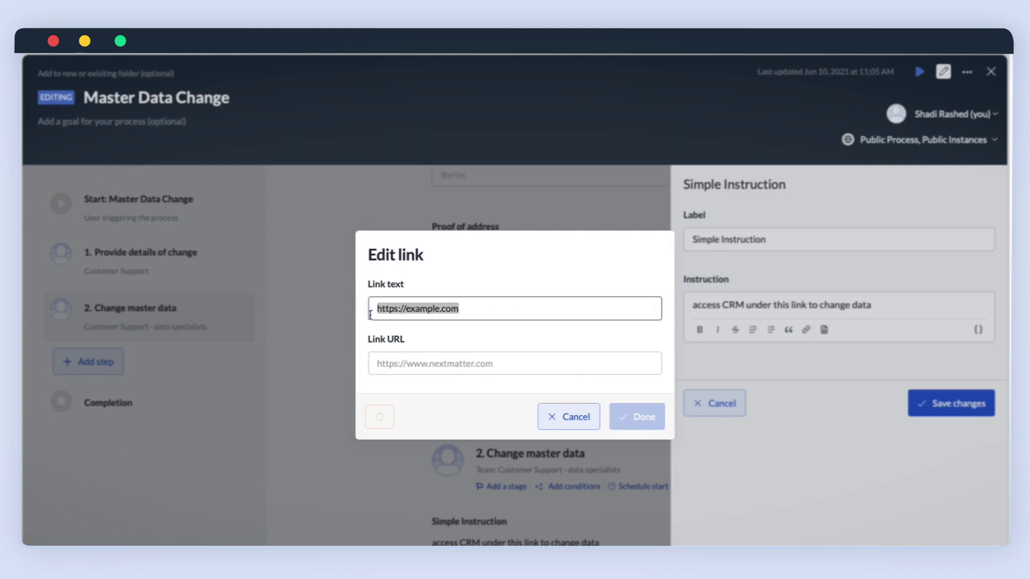
click(506, 365)
key(ctrl+v)
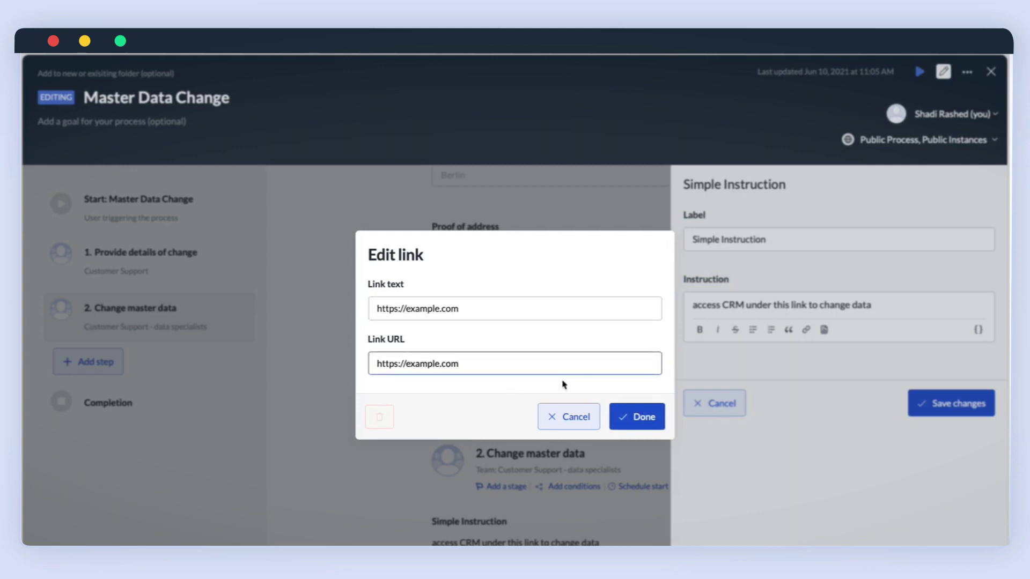
click(632, 413)
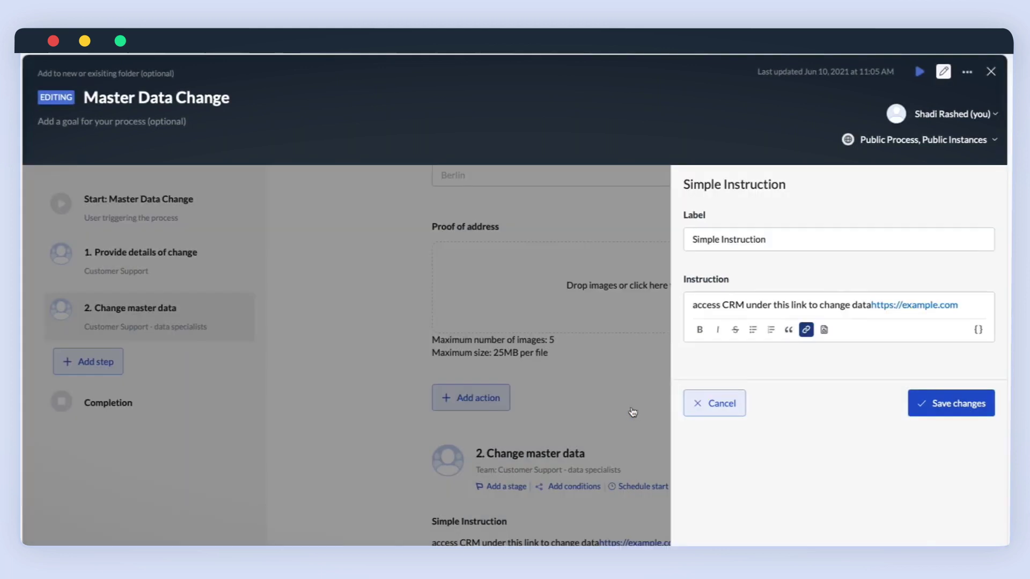
Step: Move the link onto its own line and save the instruction
click(872, 306)
key(Return)
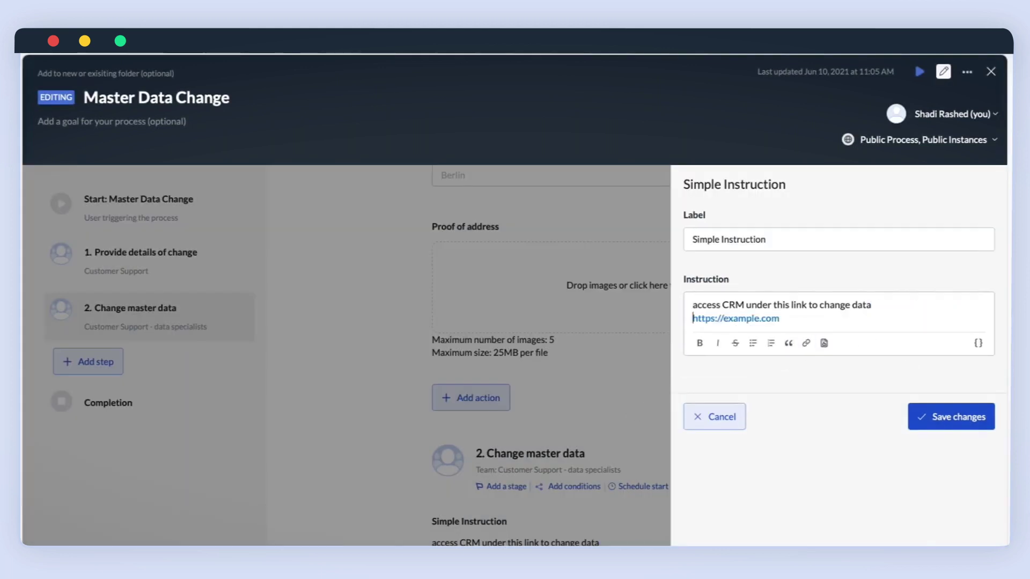
click(951, 416)
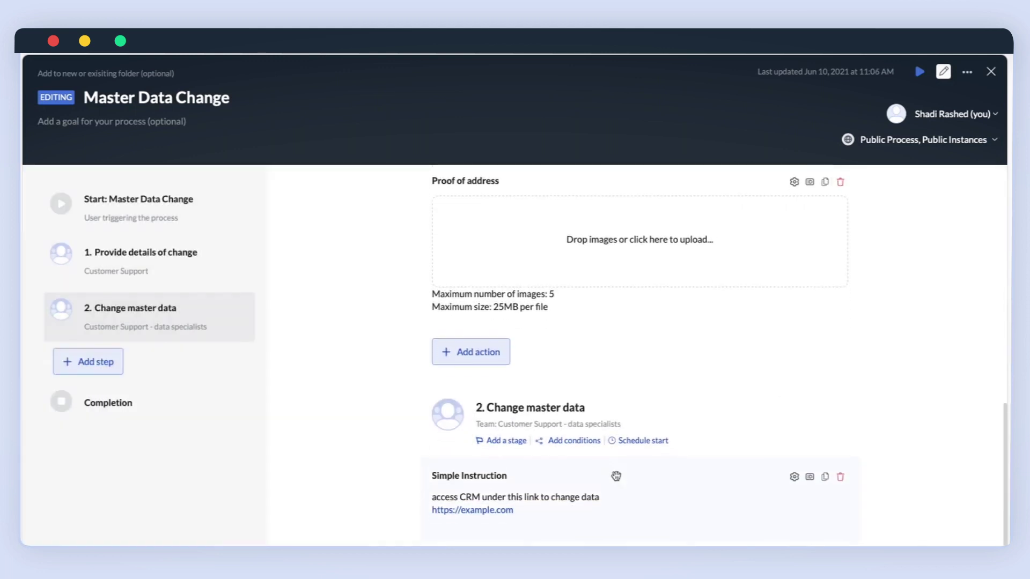
Step: Add an Image Upload field labelled 'Provide screenshot of changed data' to step 2 and save it
click(470, 351)
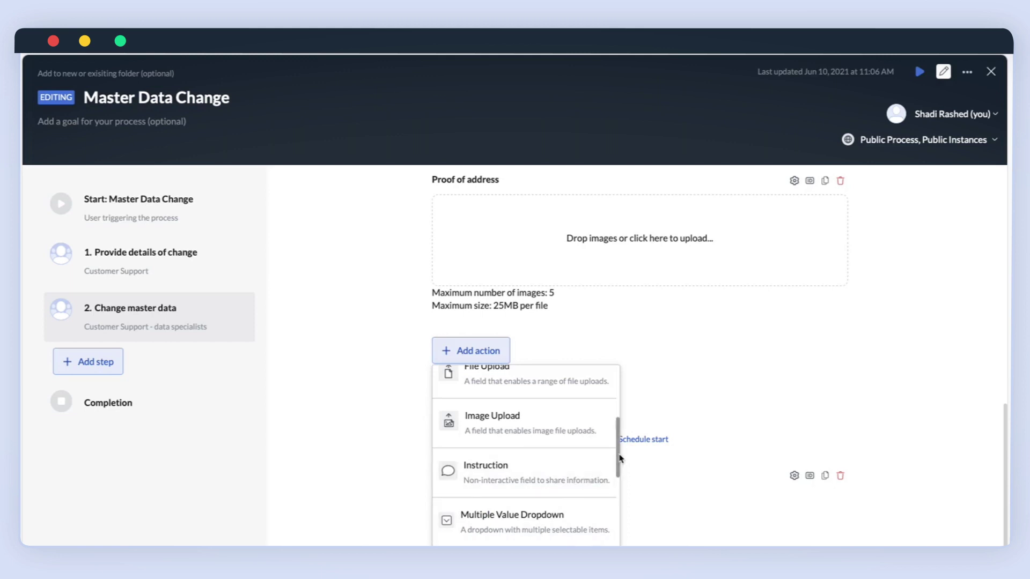
scroll(617, 460, down, 1)
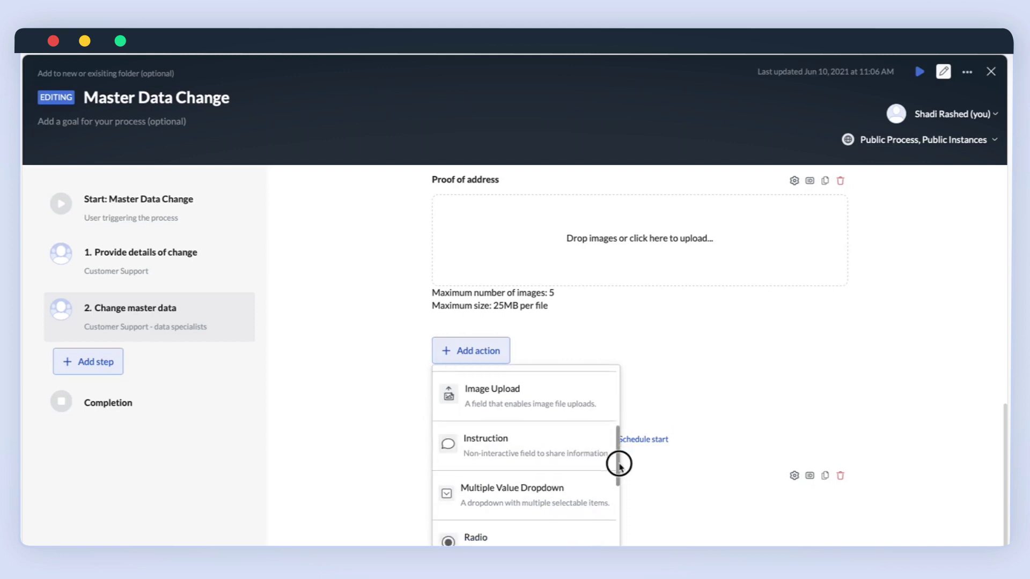
click(545, 405)
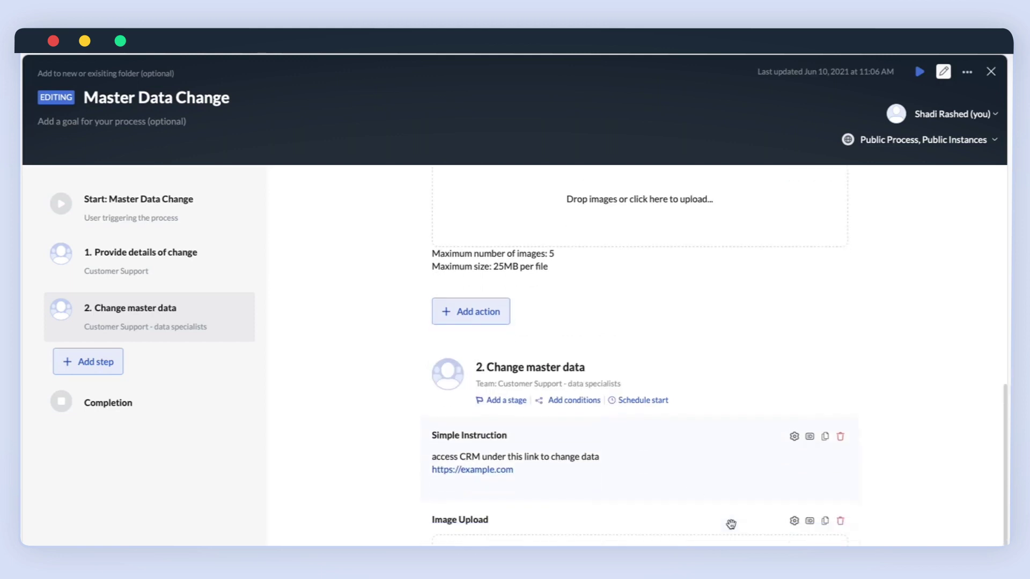
click(794, 459)
drag(750, 238, 689, 238)
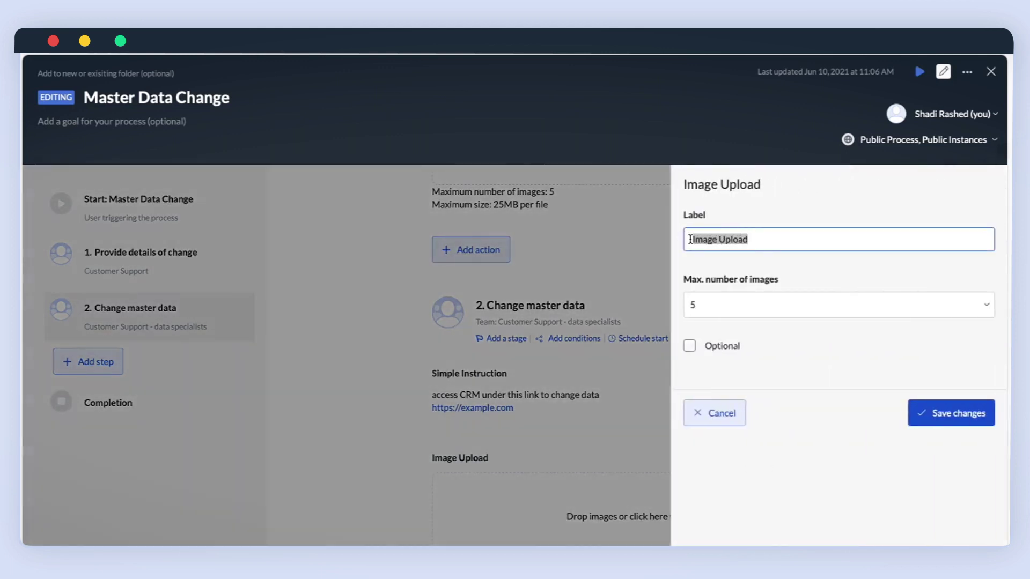
text(Provide scr)
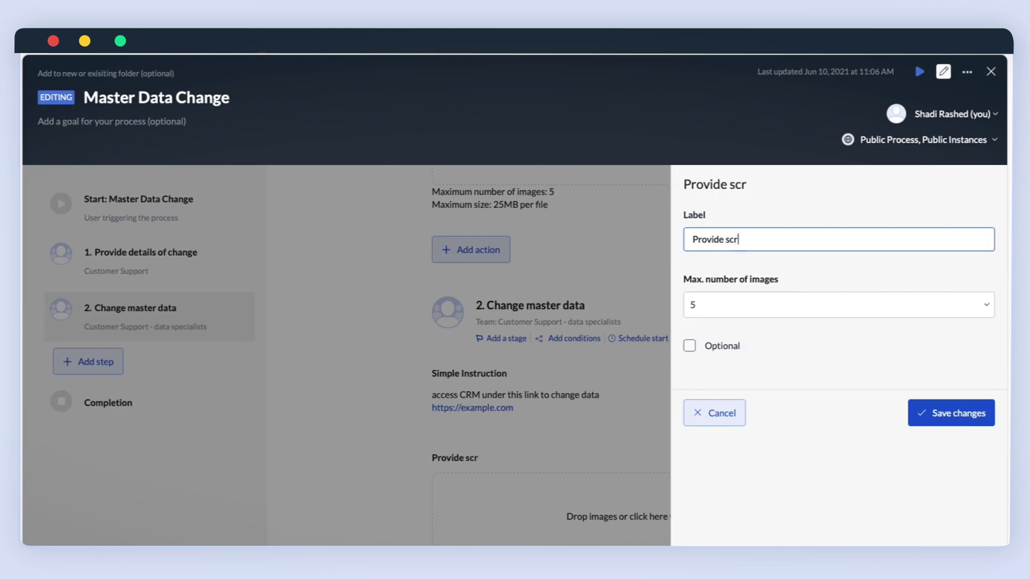
text(eenshot of changed data)
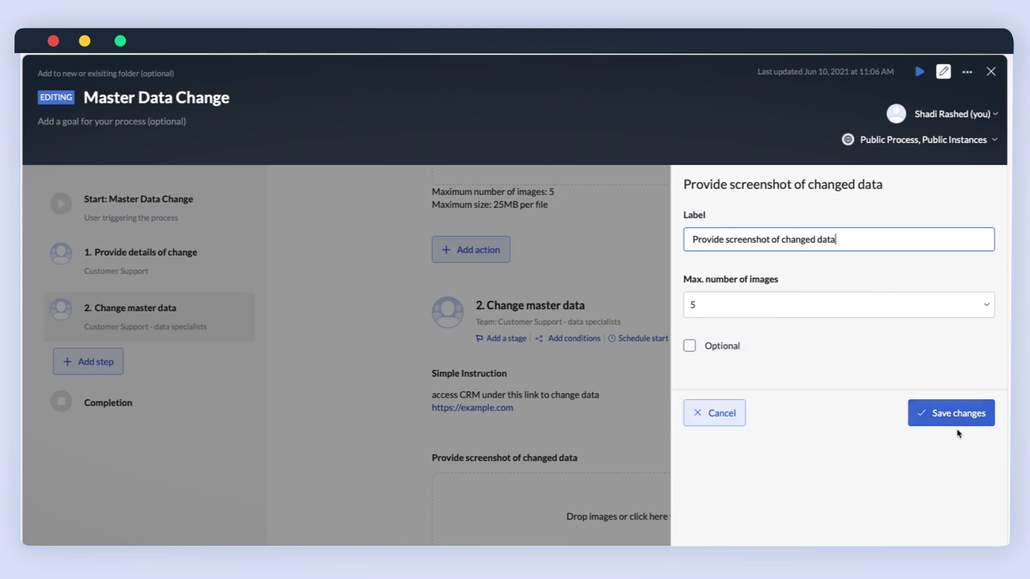
click(949, 415)
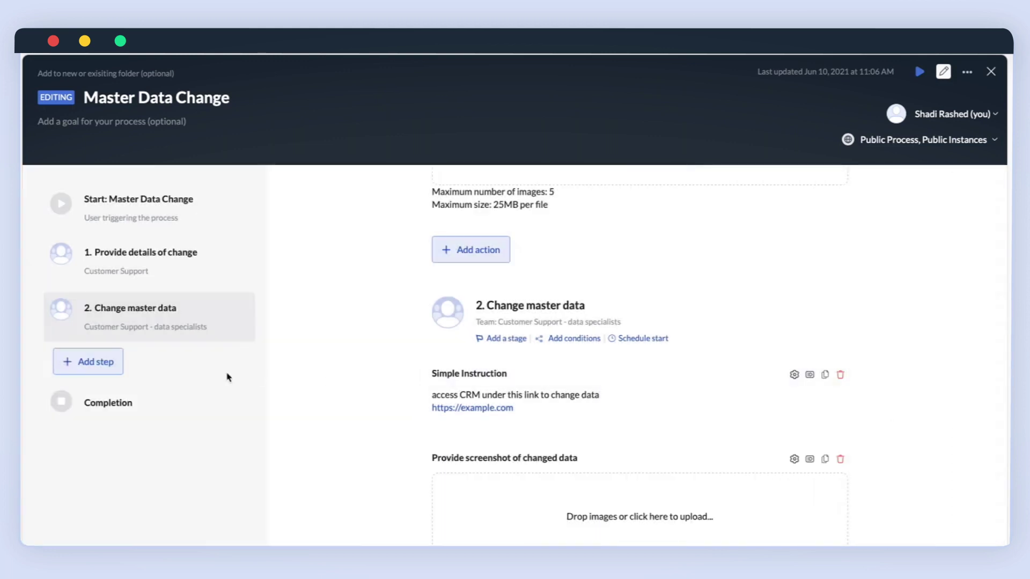
Step: Add a new action step titled 'Confirm change to customer' and assign it to the Customer Support team
click(109, 366)
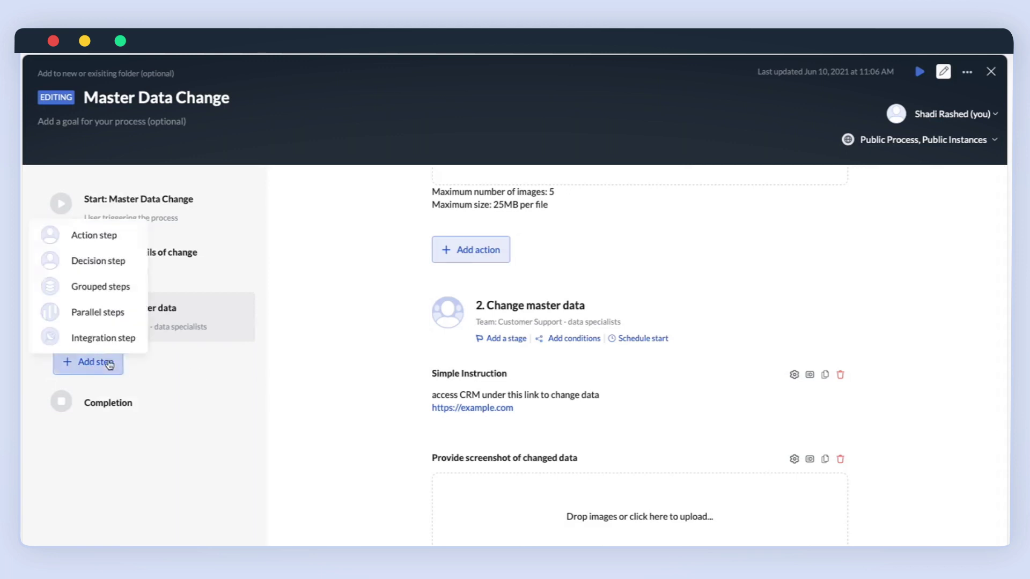
click(88, 240)
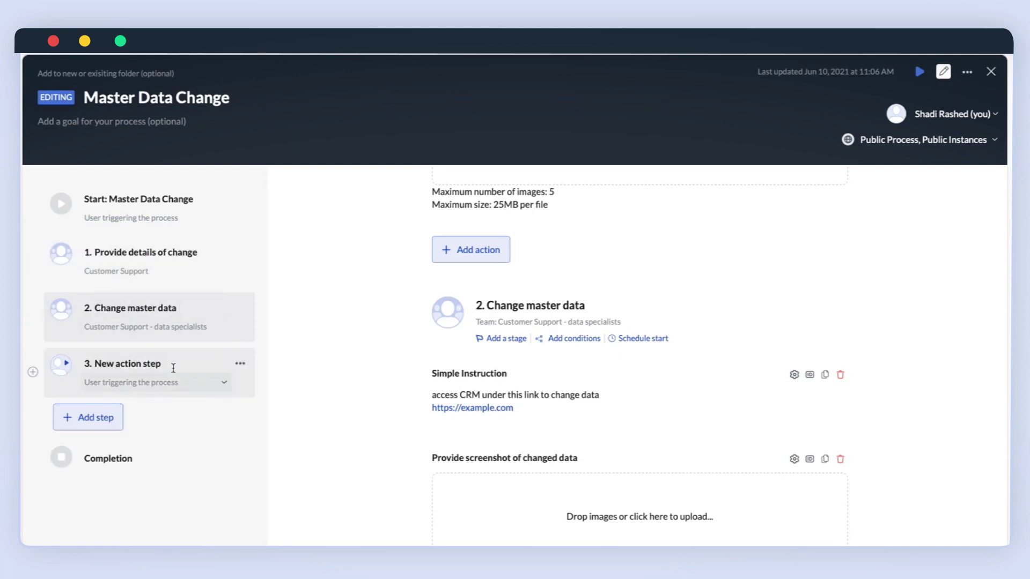
drag(161, 363, 98, 363)
text(Confirm change to customer)
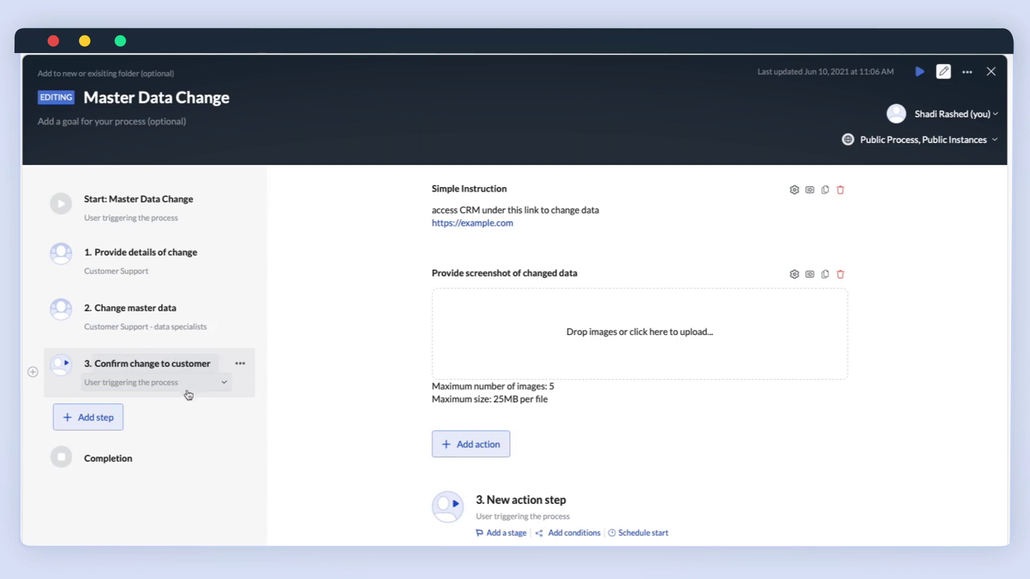
click(191, 385)
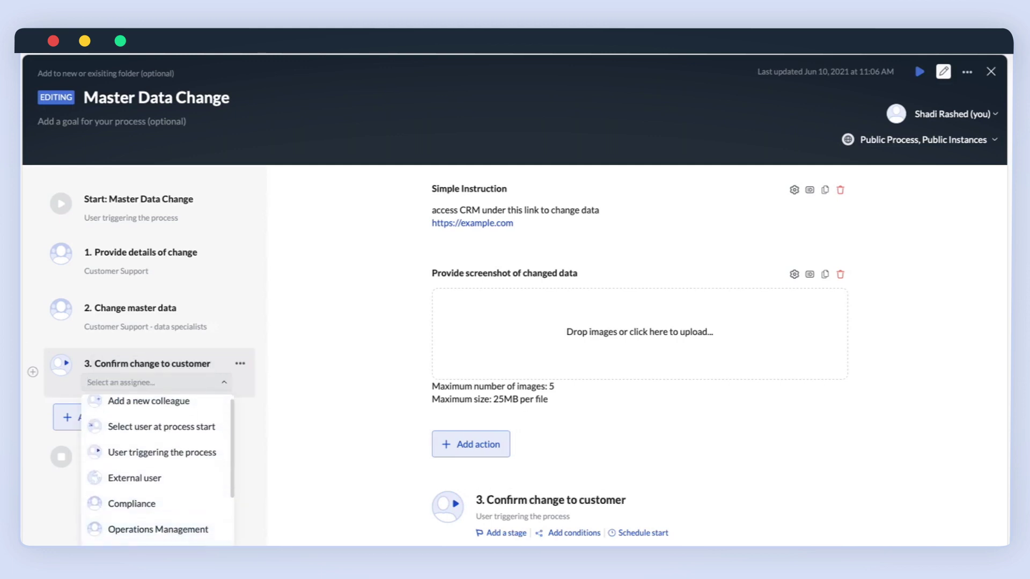
click(159, 557)
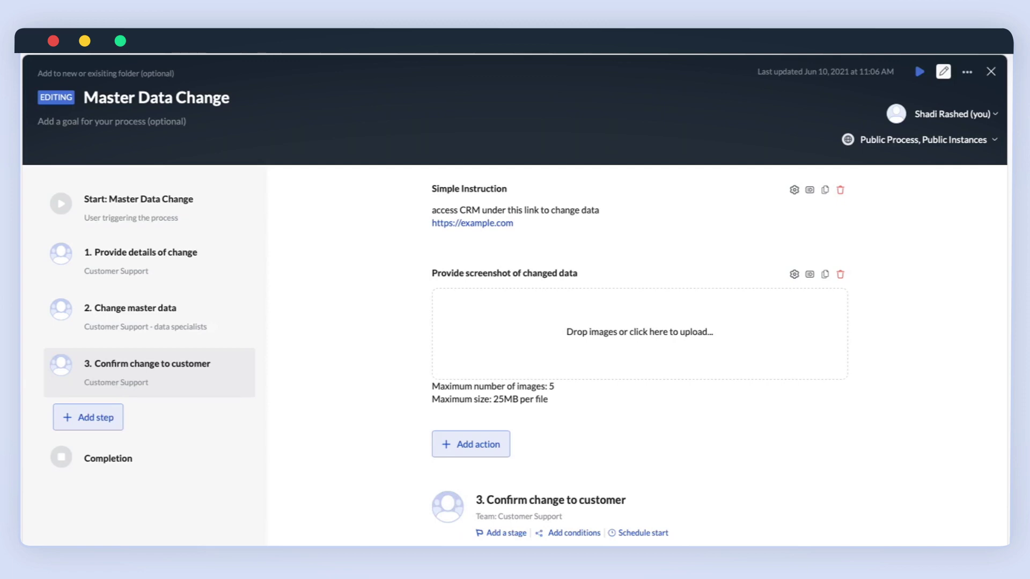